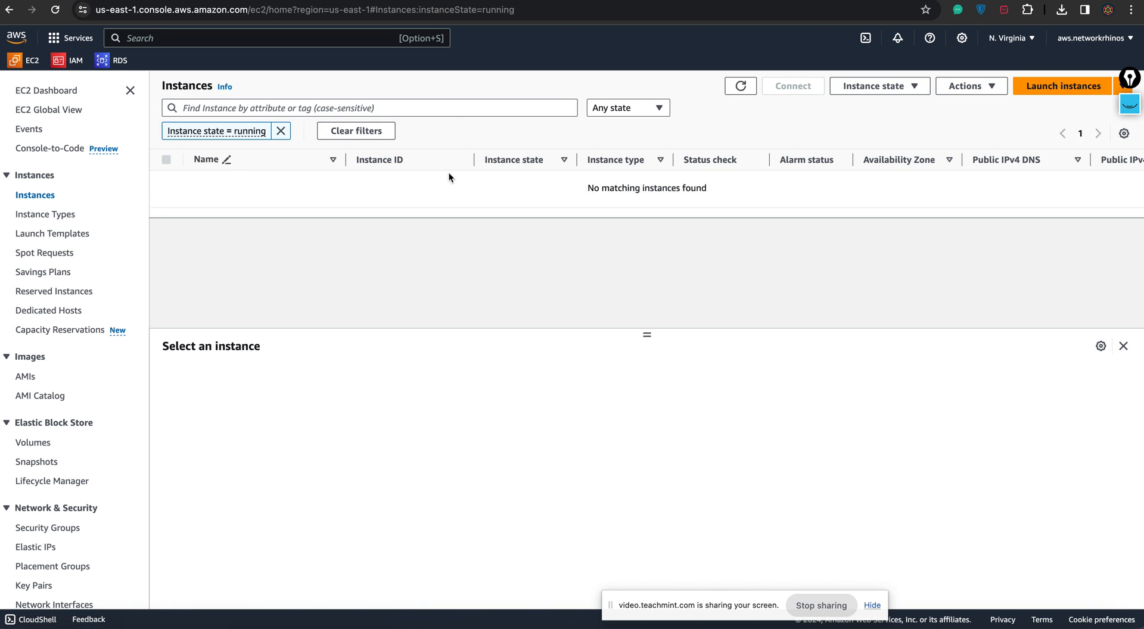
Step: Start launching a new EC2 instance and name it Network Rhinos Instance
left_click(1054, 90)
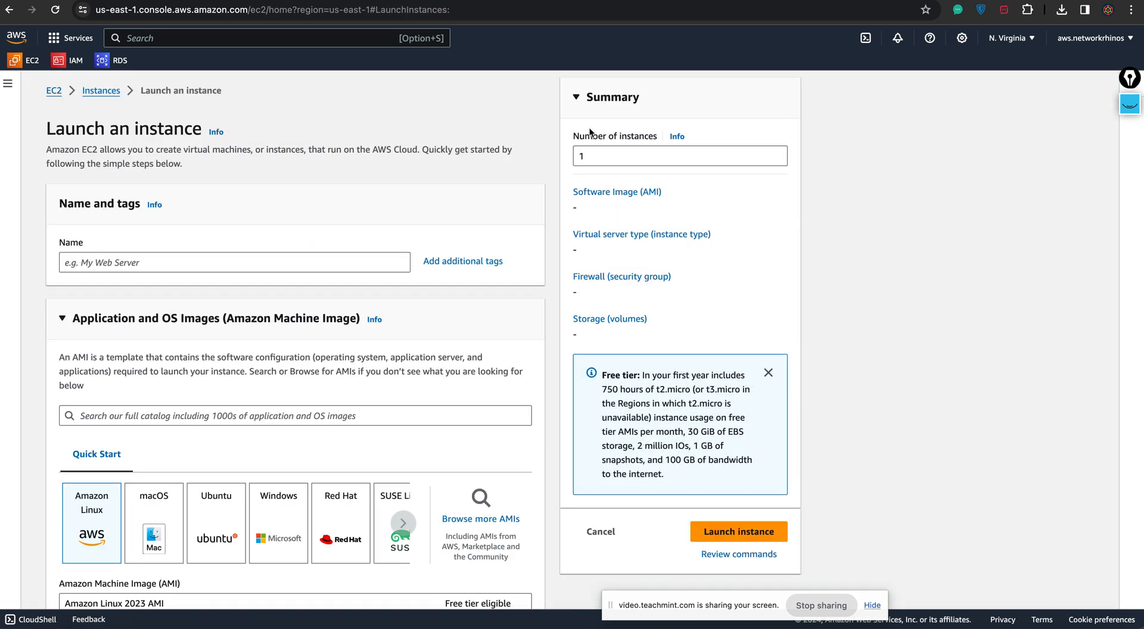
left_click(305, 262)
type("Net")
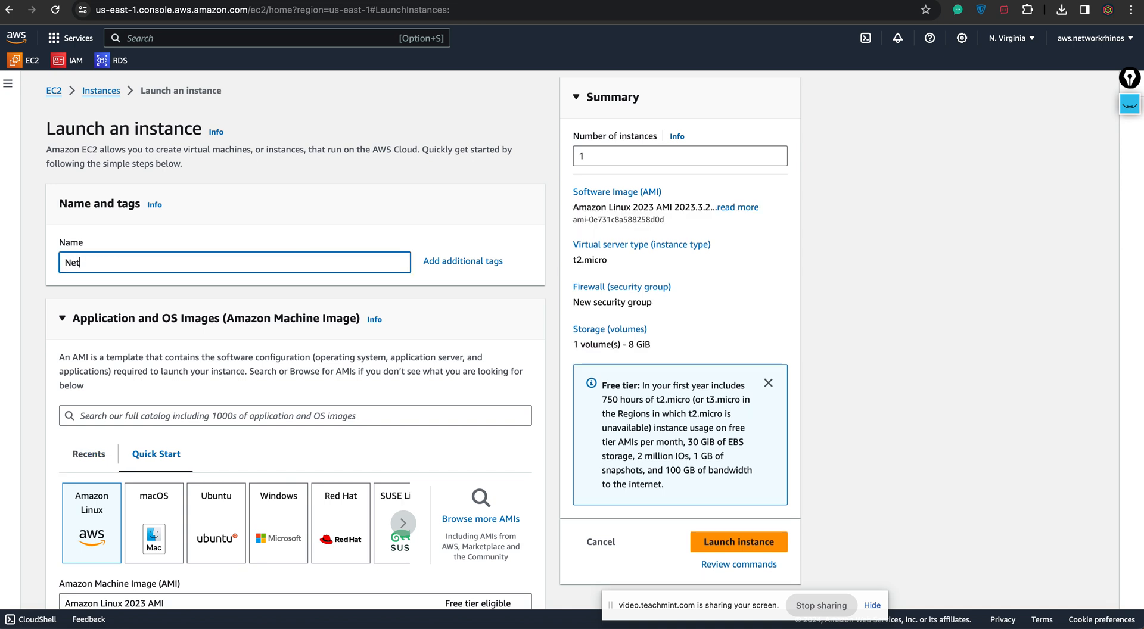
type("work Rhinos Instance")
Step: Set the instance's key pair option to Proceed without a key pair (Not recommended)
scroll(289, 310, "down", 3)
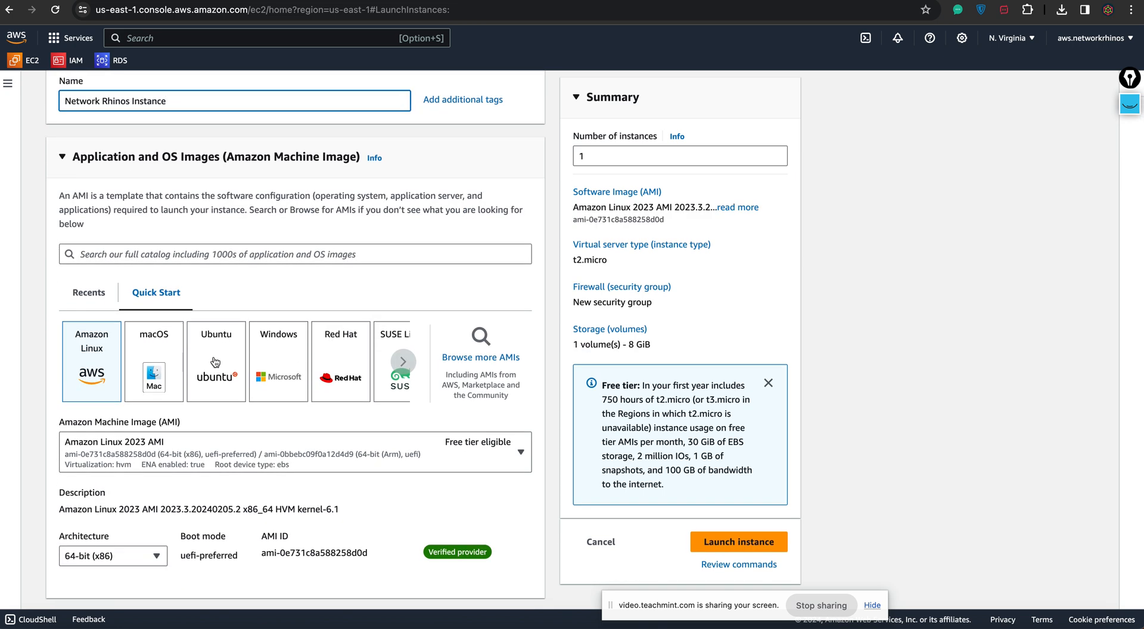
scroll(67, 349, "down", 7)
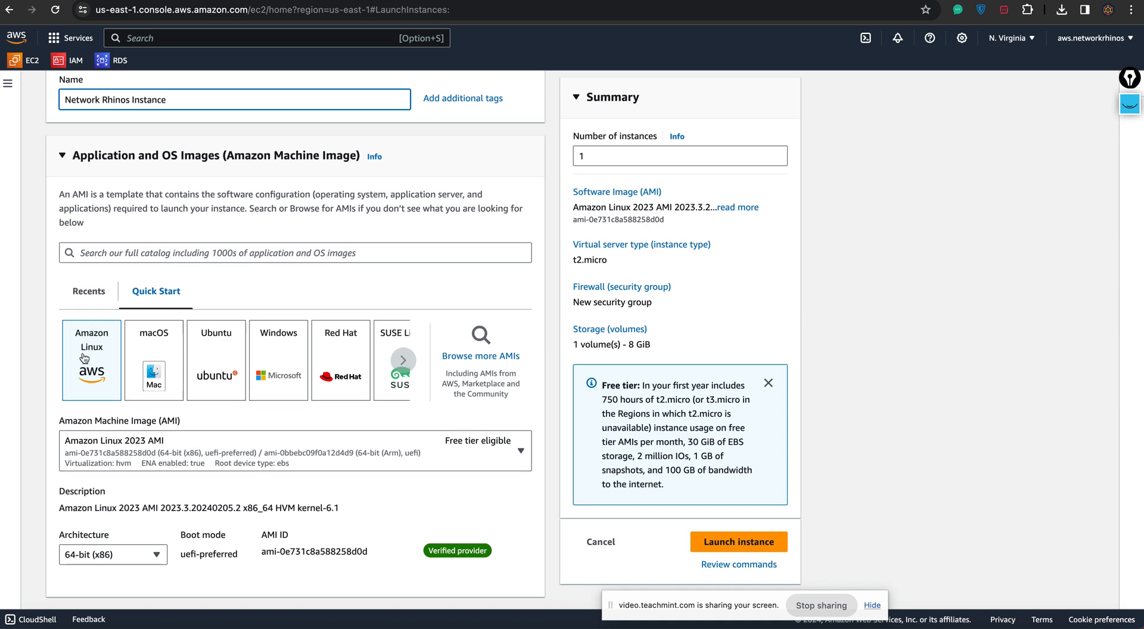
scroll(96, 269, "down", 4)
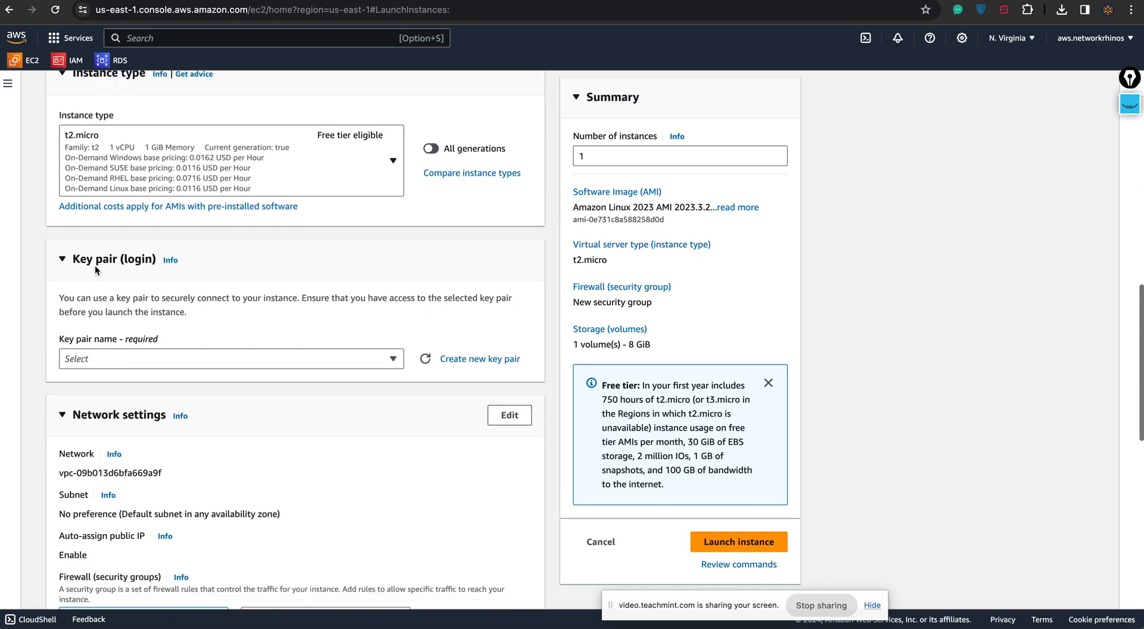
scroll(206, 238, "up", 1)
scroll(206, 235, "down", 1)
scroll(206, 234, "down", 1)
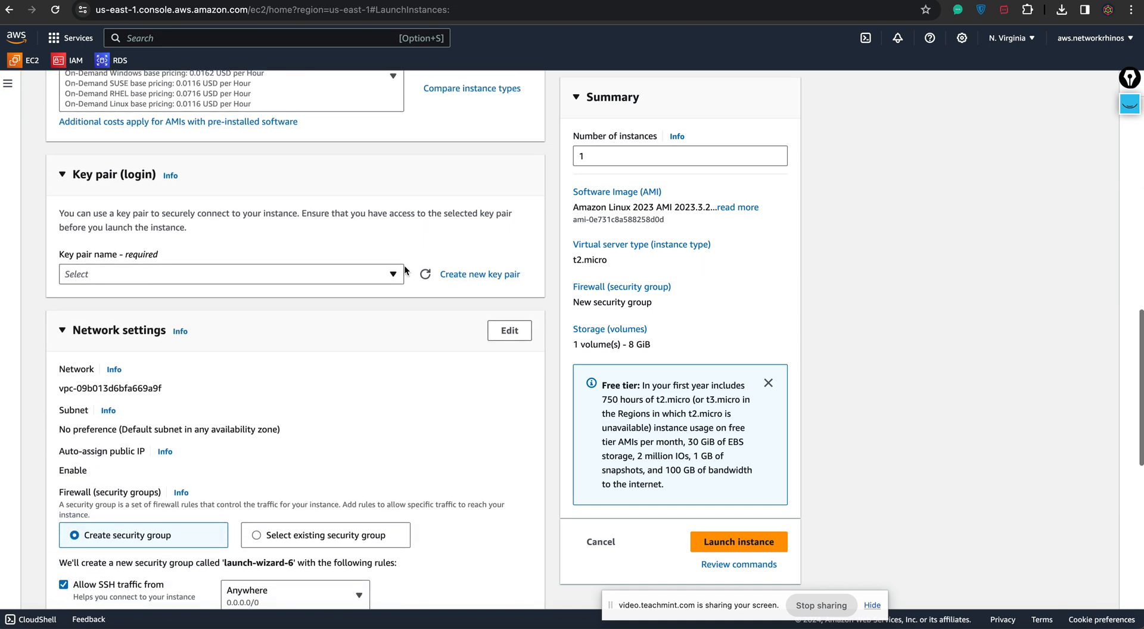
left_click(393, 274)
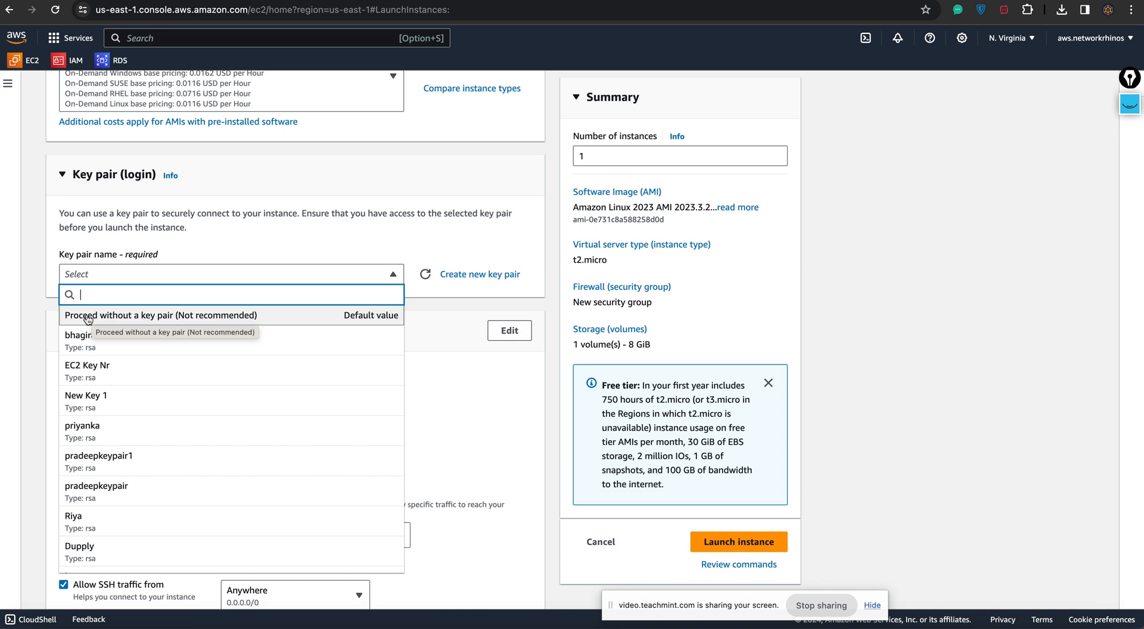
left_click(209, 316)
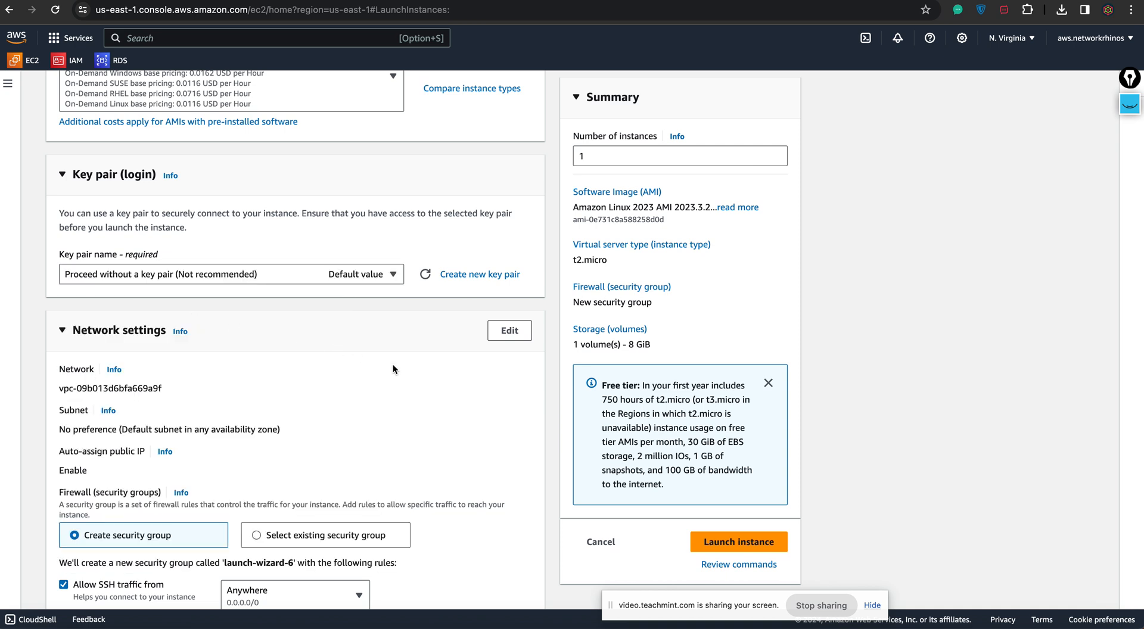
Step: Allow HTTPS and HTTP traffic from the internet in the new security group and review the SSH source options
scroll(460, 383, "down", 5)
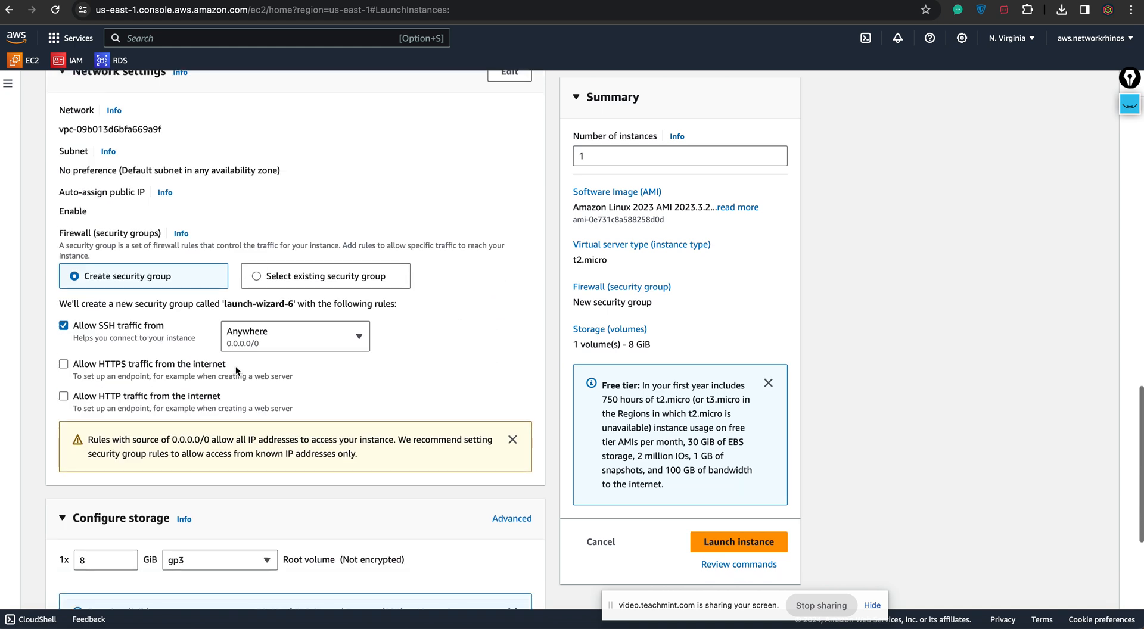
left_click(63, 364)
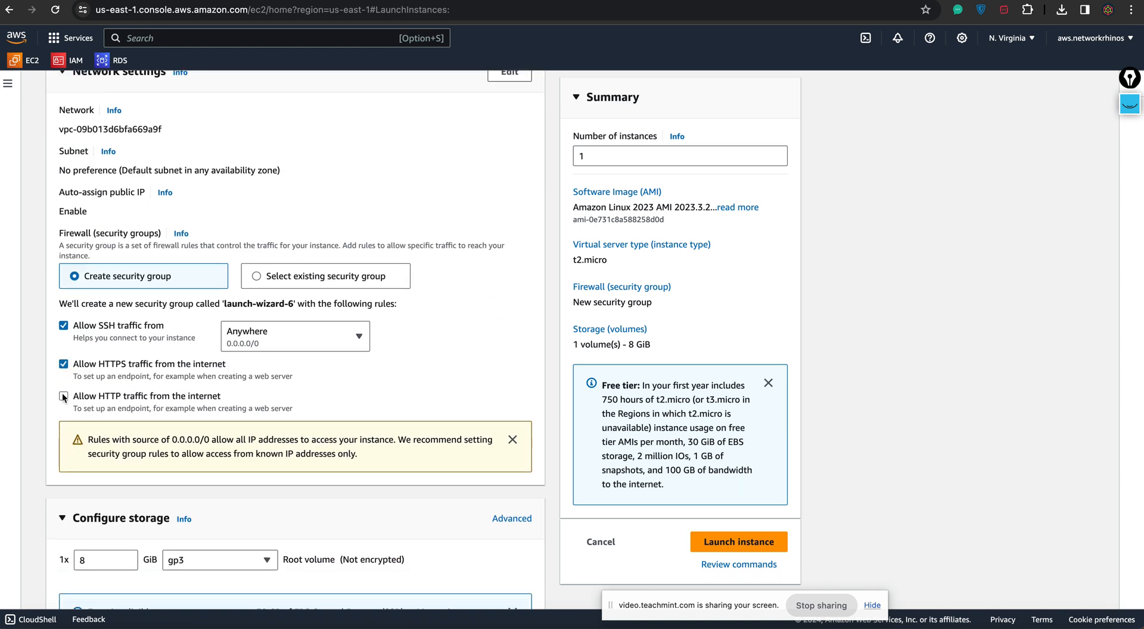
left_click(63, 396)
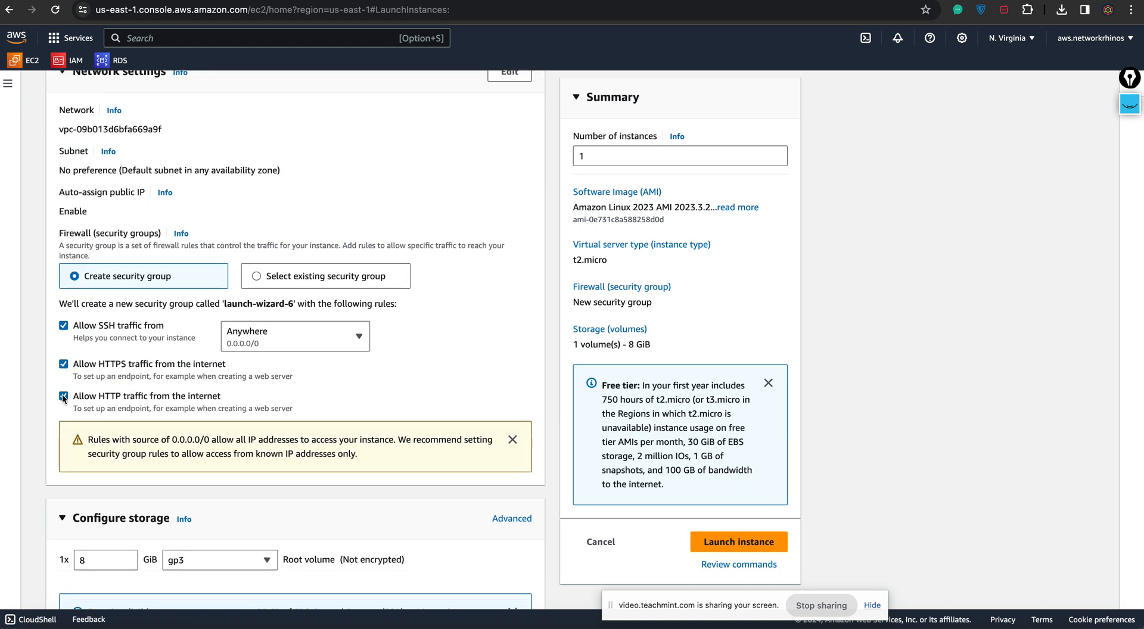
left_click(284, 338)
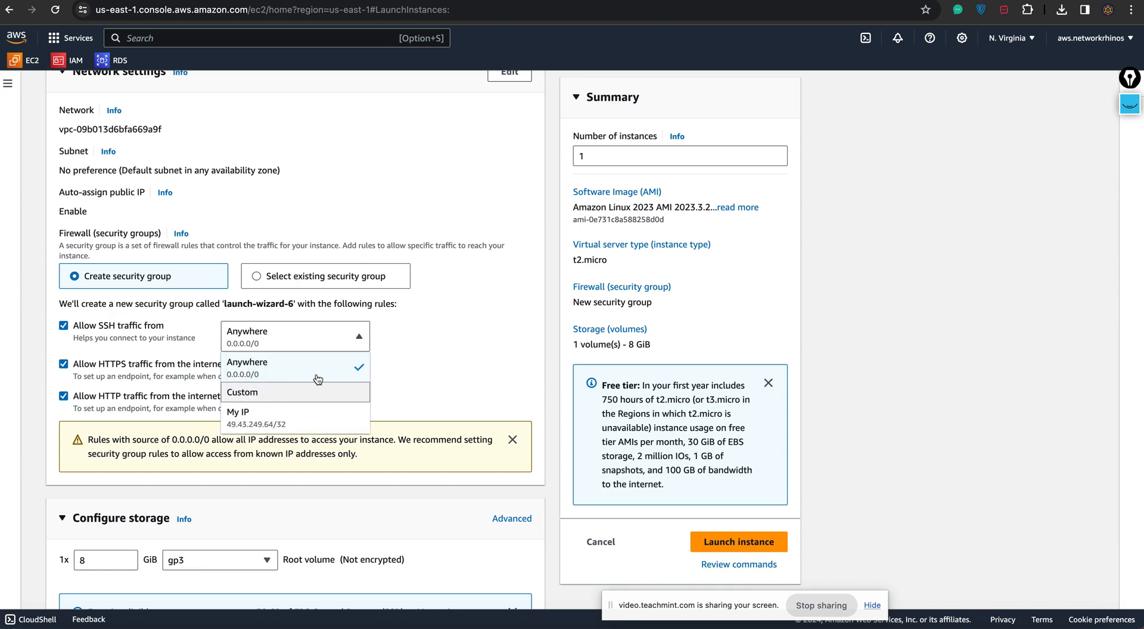
left_click(454, 348)
Step: Launch the instance and refresh its status in the Instances list
scroll(448, 370, "down", 4)
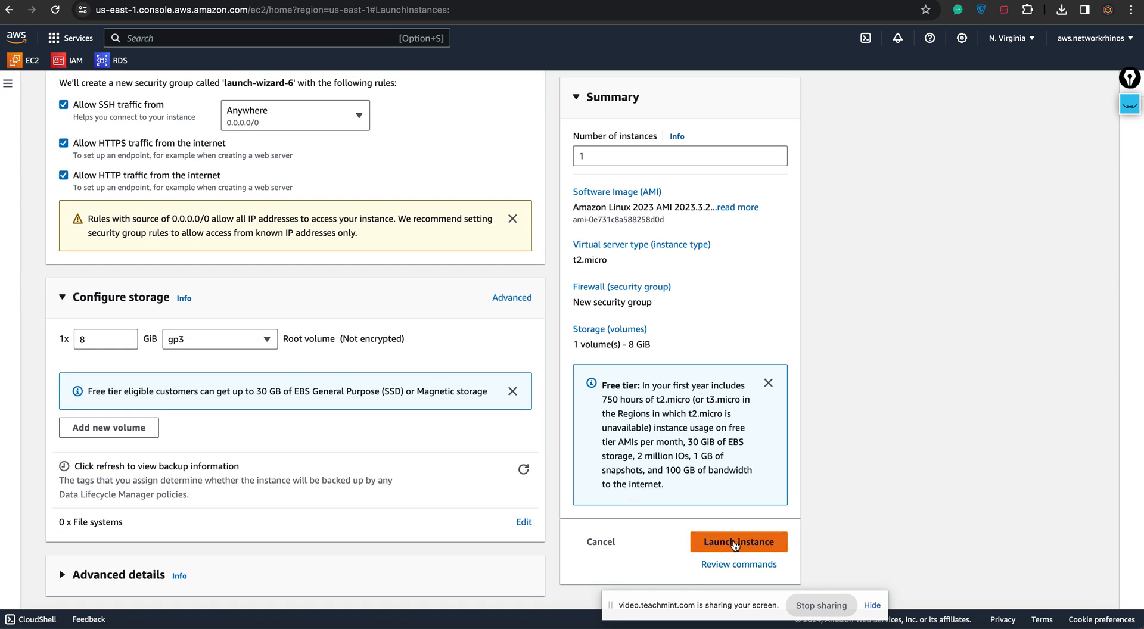
left_click(740, 542)
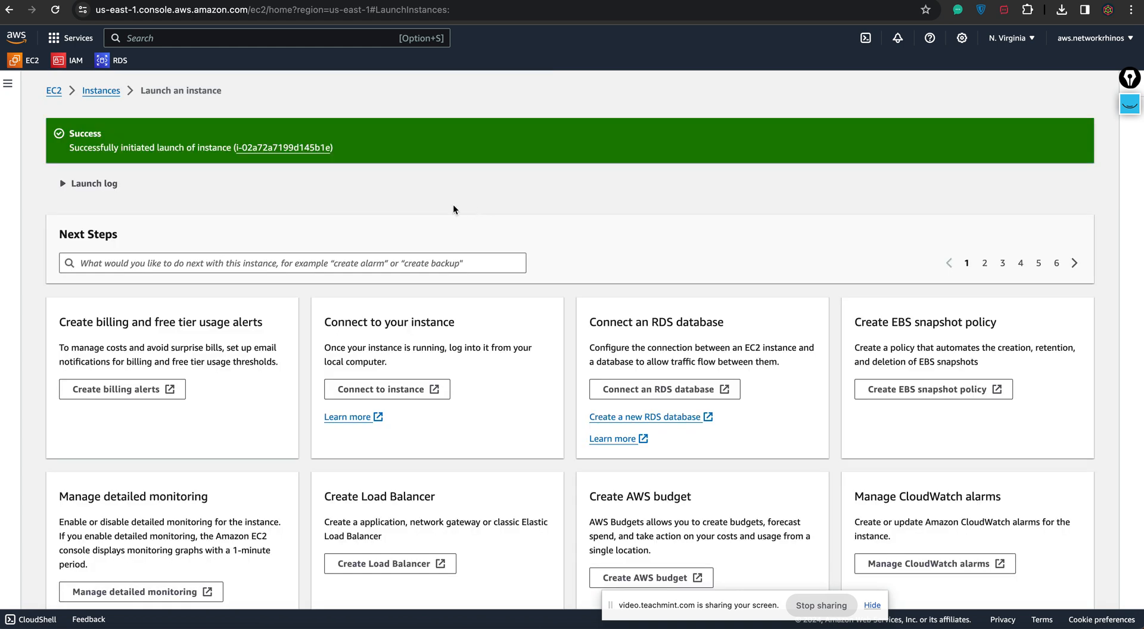
left_click(100, 91)
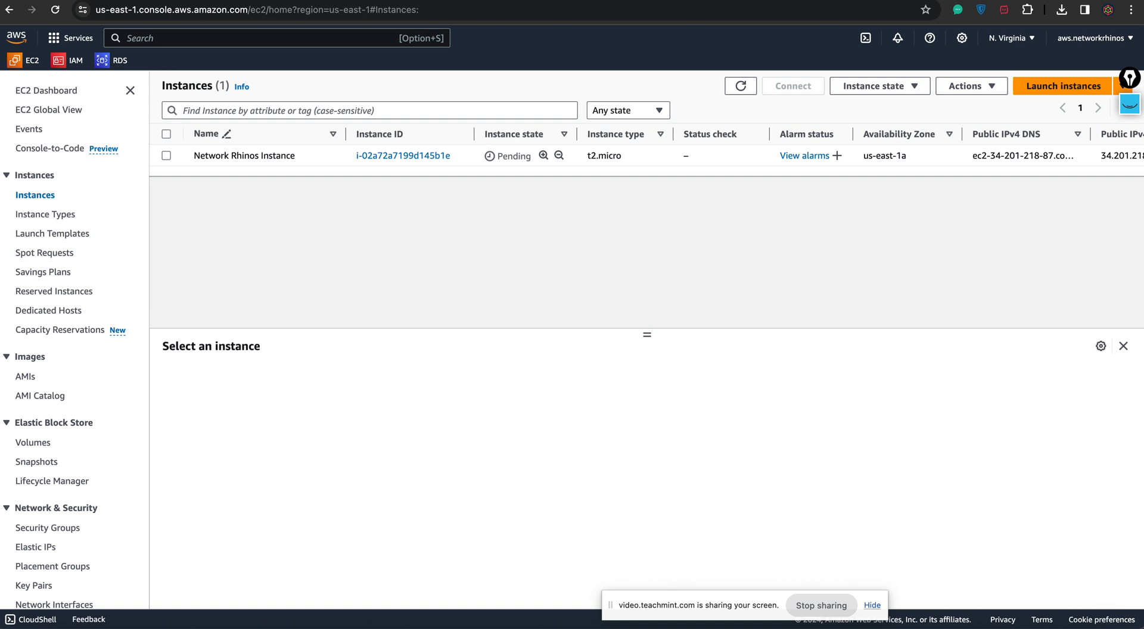
left_click(741, 87)
Step: Draw 2/2 and two boxed 1s below the instance row with the annotation pen
left_click(1129, 104)
left_click(1129, 162)
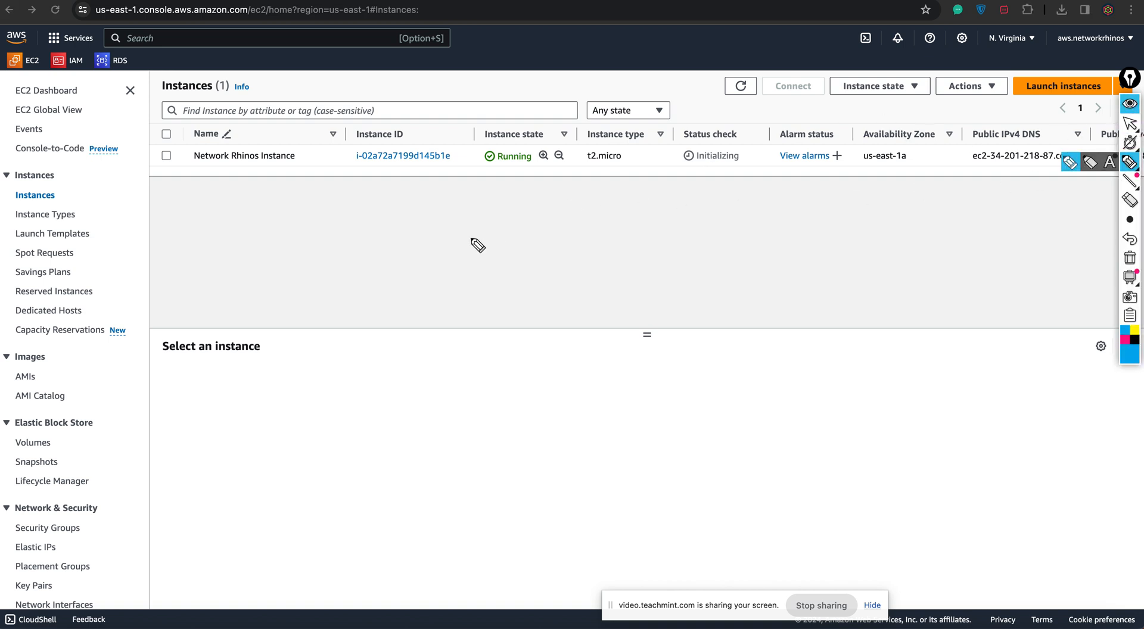
left_click_drag(460, 232, 486, 242)
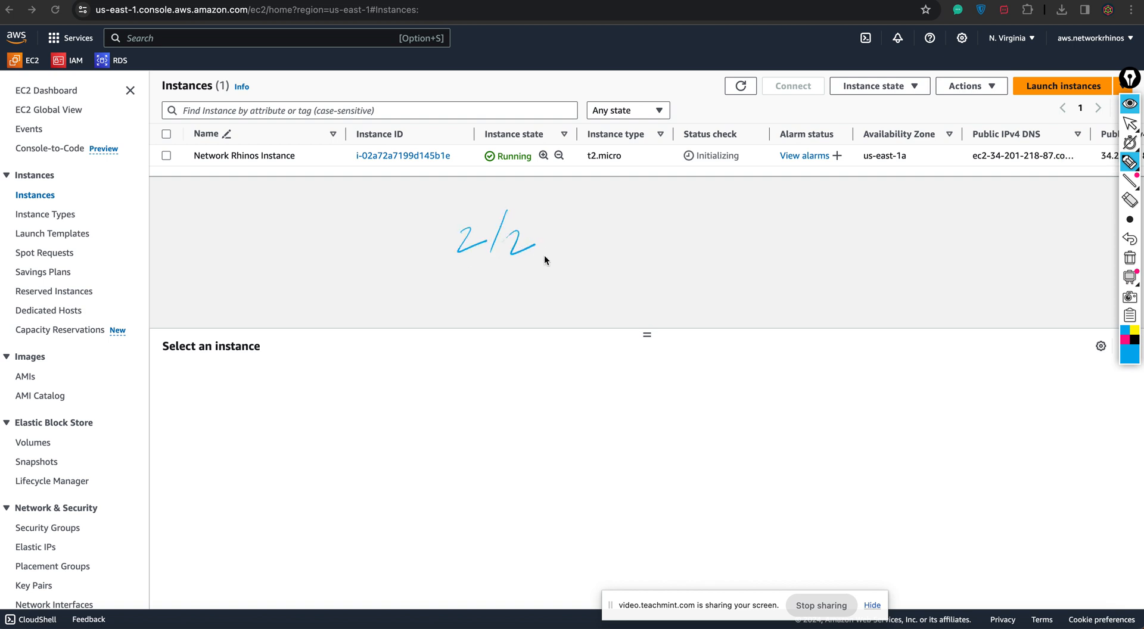
left_click_drag(524, 277, 532, 301)
left_click_drag(631, 253, 641, 273)
mouse_move(532, 270)
left_mouse_down()
mouse_move(516, 311)
mouse_move(541, 313)
mouse_move(529, 327)
left_mouse_up()
mouse_move(618, 241)
left_mouse_down()
mouse_move(649, 284)
mouse_move(642, 247)
left_mouse_up()
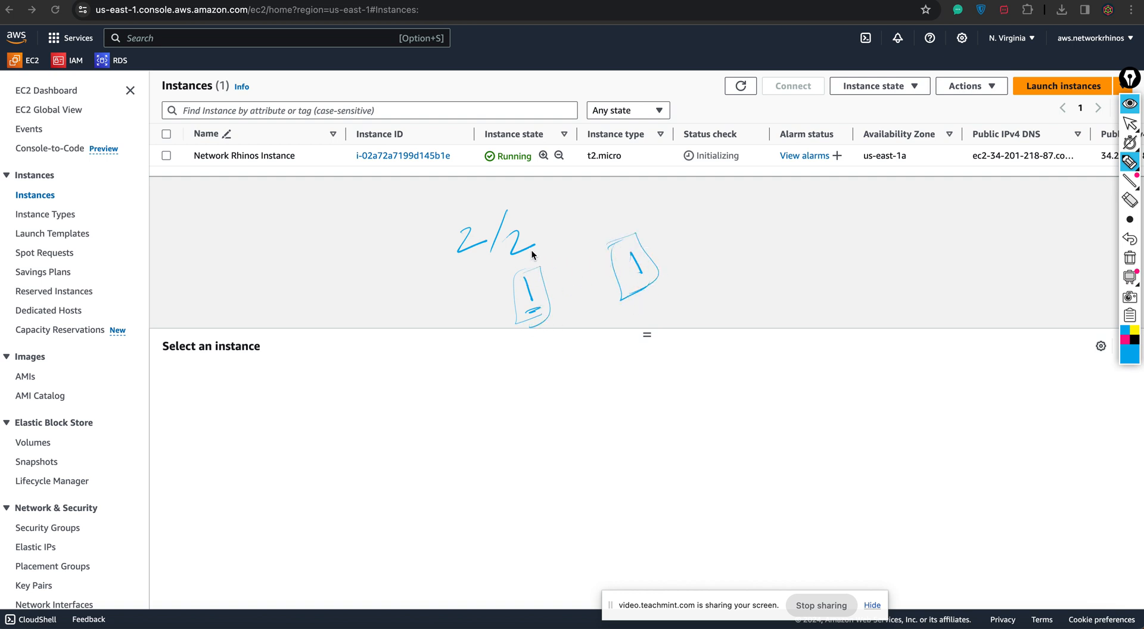
Step: Leave pen mode, open the Elastic IP addresses list and clear all drawn annotations
left_click(1129, 123)
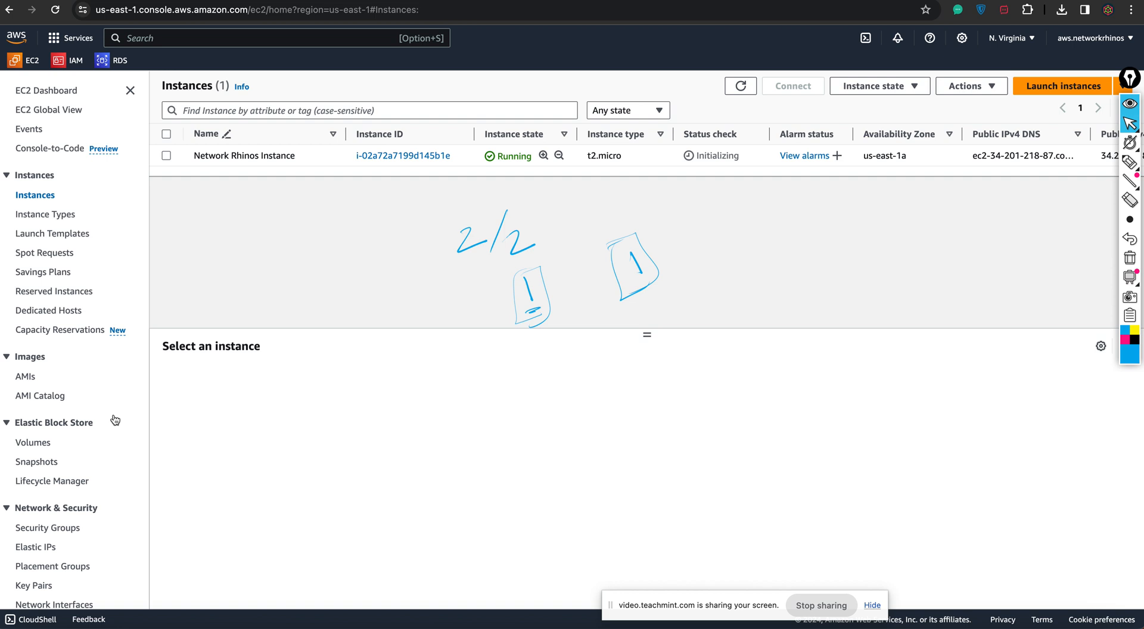
left_click(37, 548)
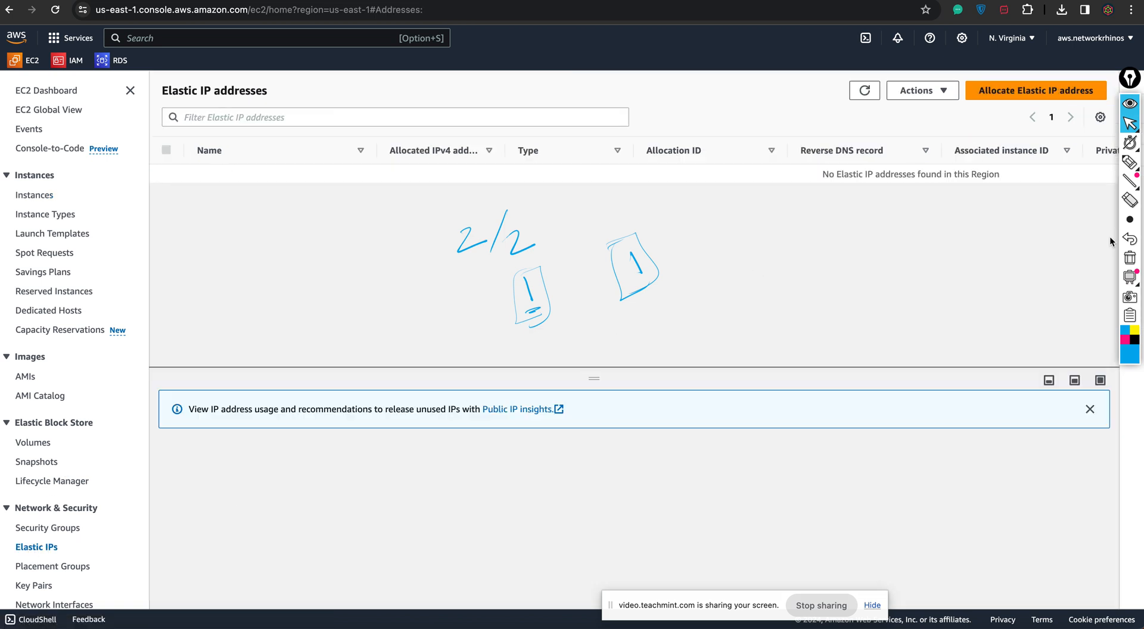
left_click(1129, 257)
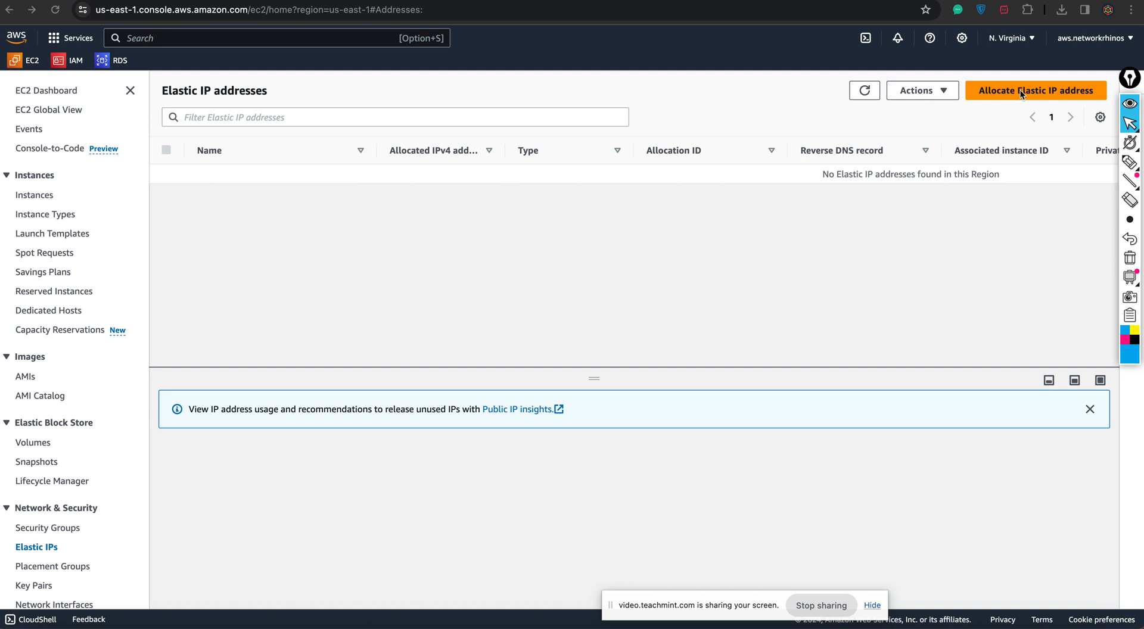
left_click(994, 91)
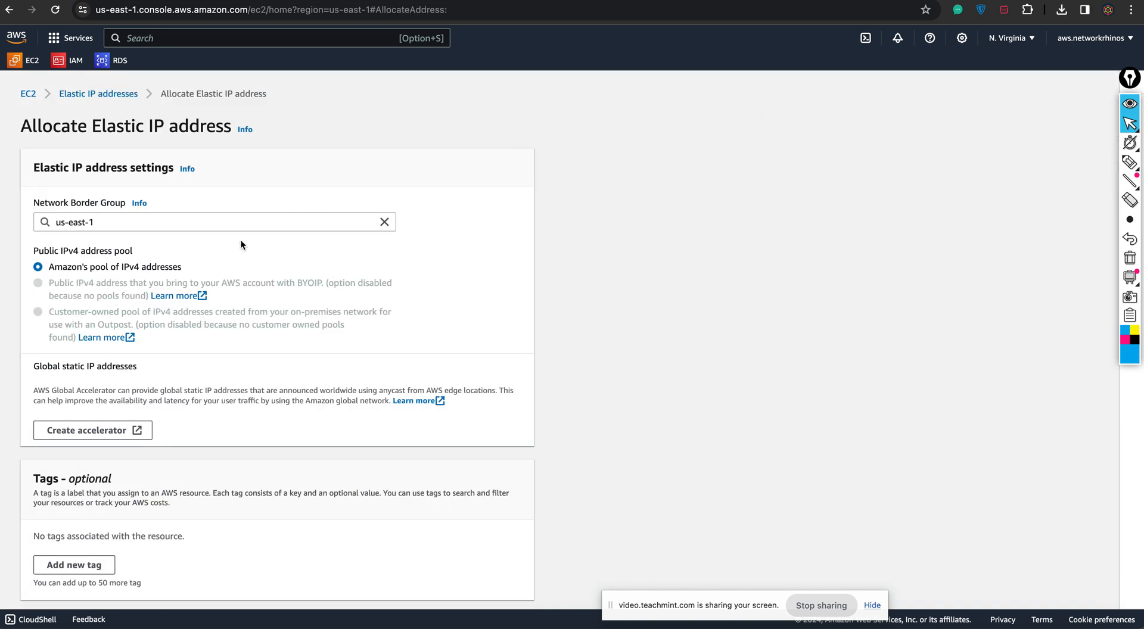
left_click(116, 221)
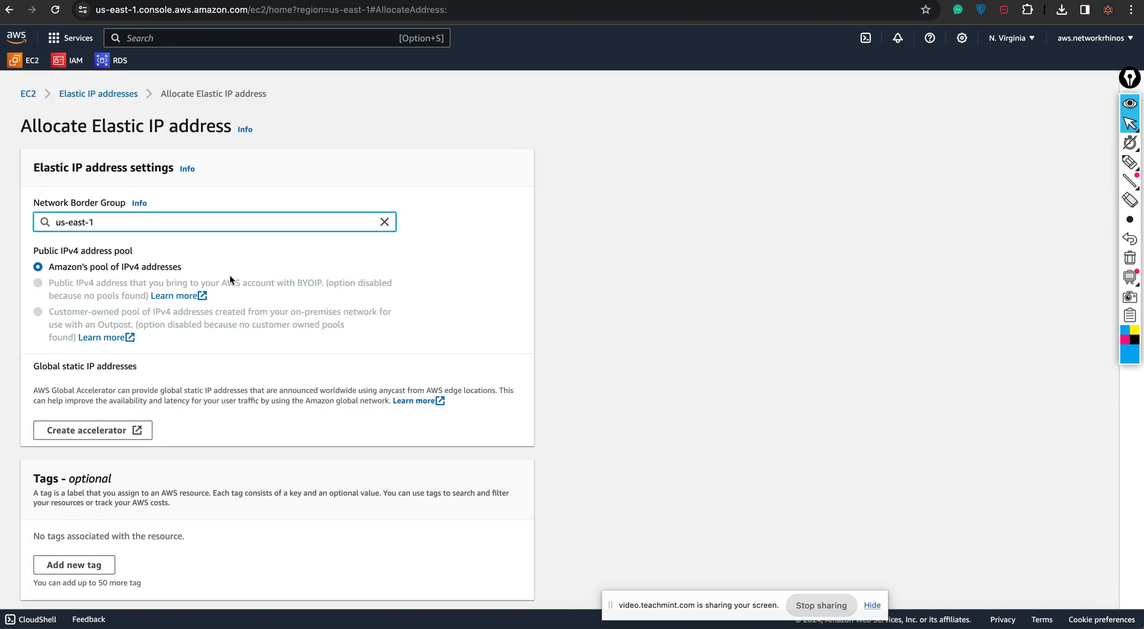
scroll(232, 291, "down", 1)
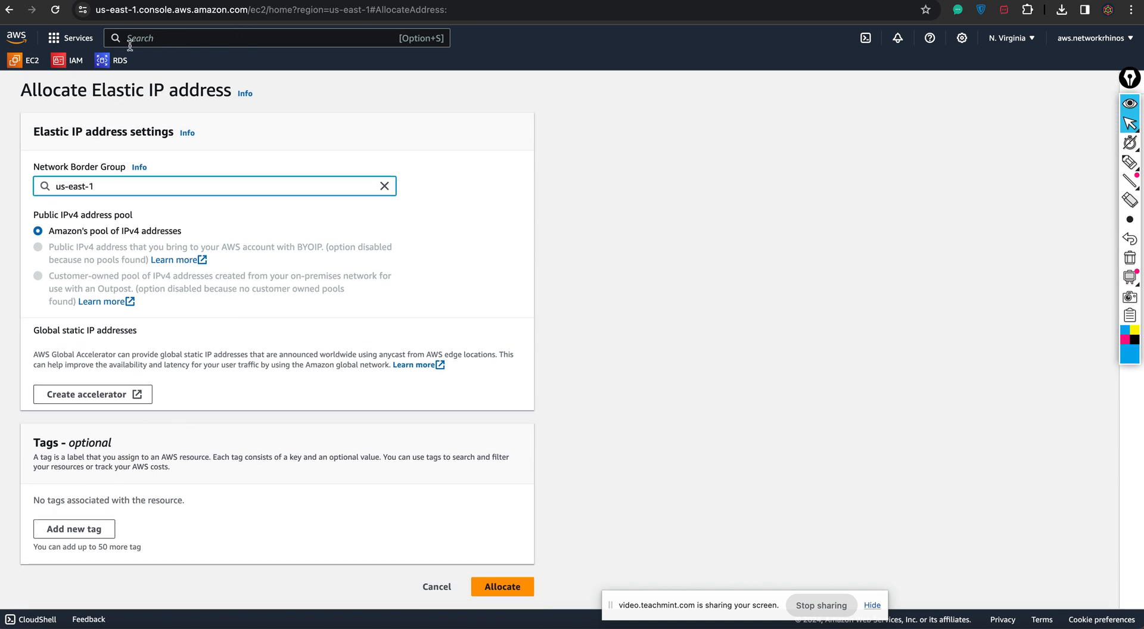
Step: Check the availability zone of the running Network Rhinos Instance
left_click(27, 59)
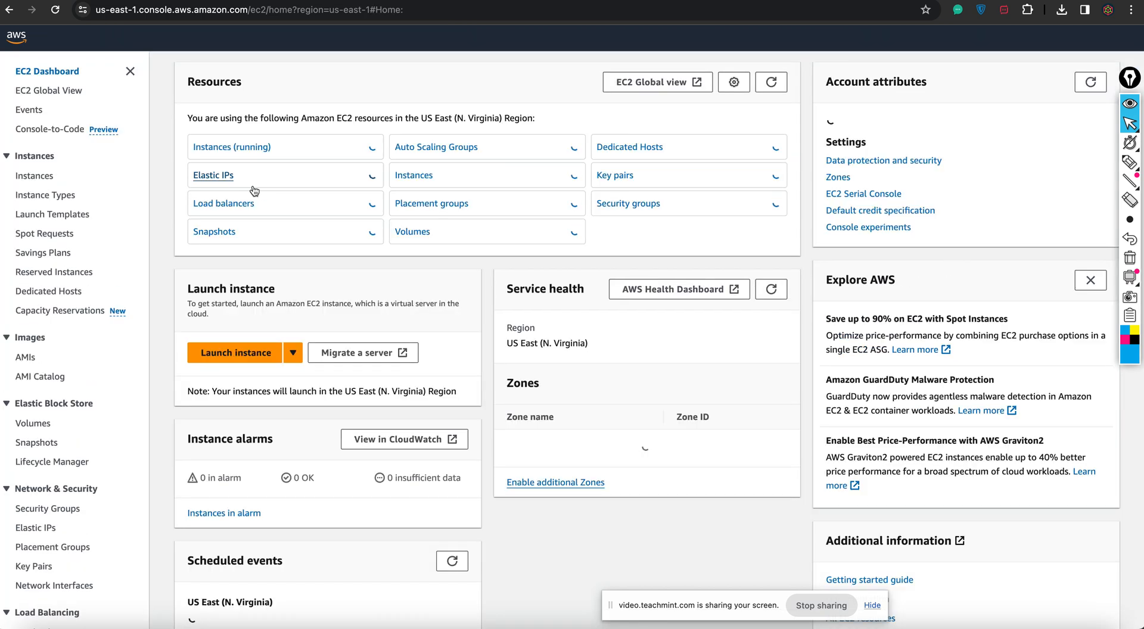
left_click(256, 147)
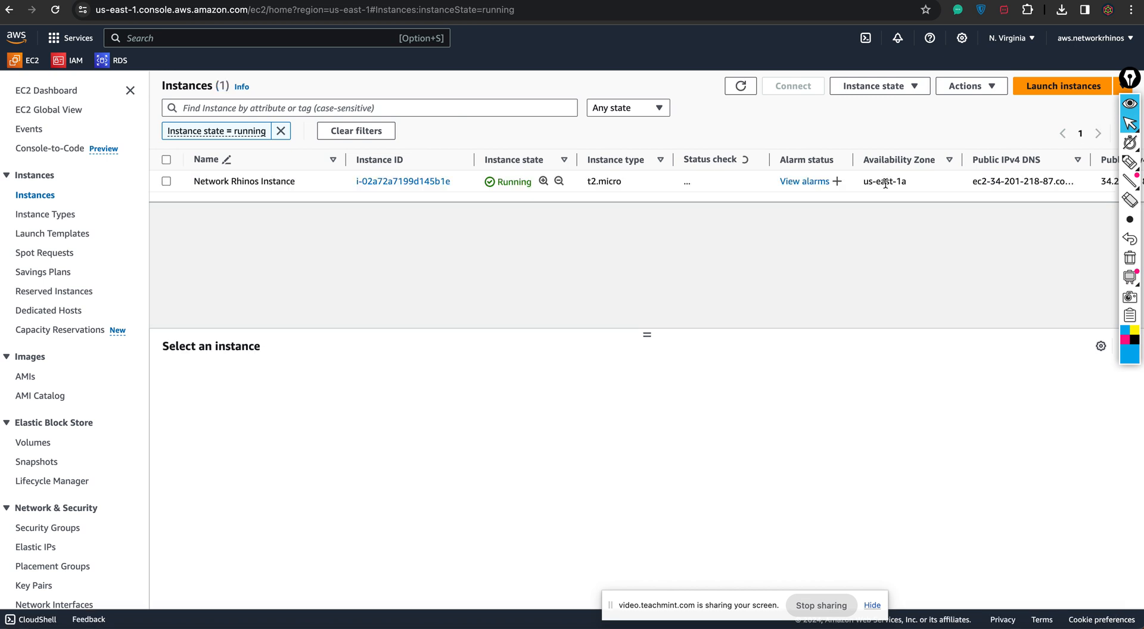
scroll(911, 187, "right", 2)
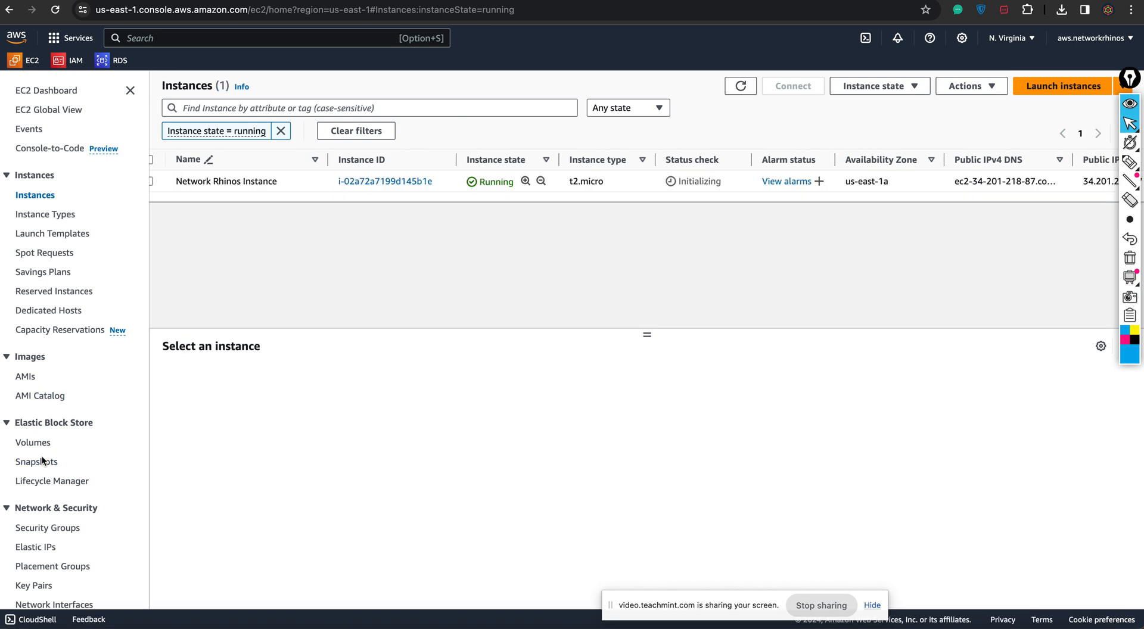
Step: Allocate an Elastic IP address in the us-east-1 network border group from Amazon's pool of IPv4 addresses
left_click(36, 546)
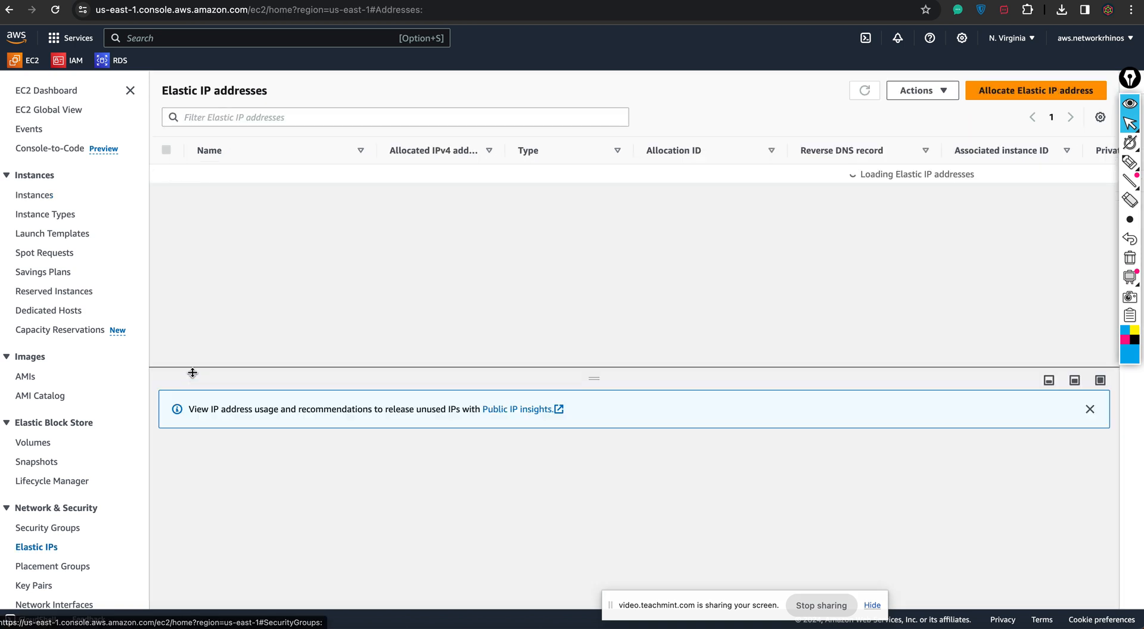
left_click(1037, 92)
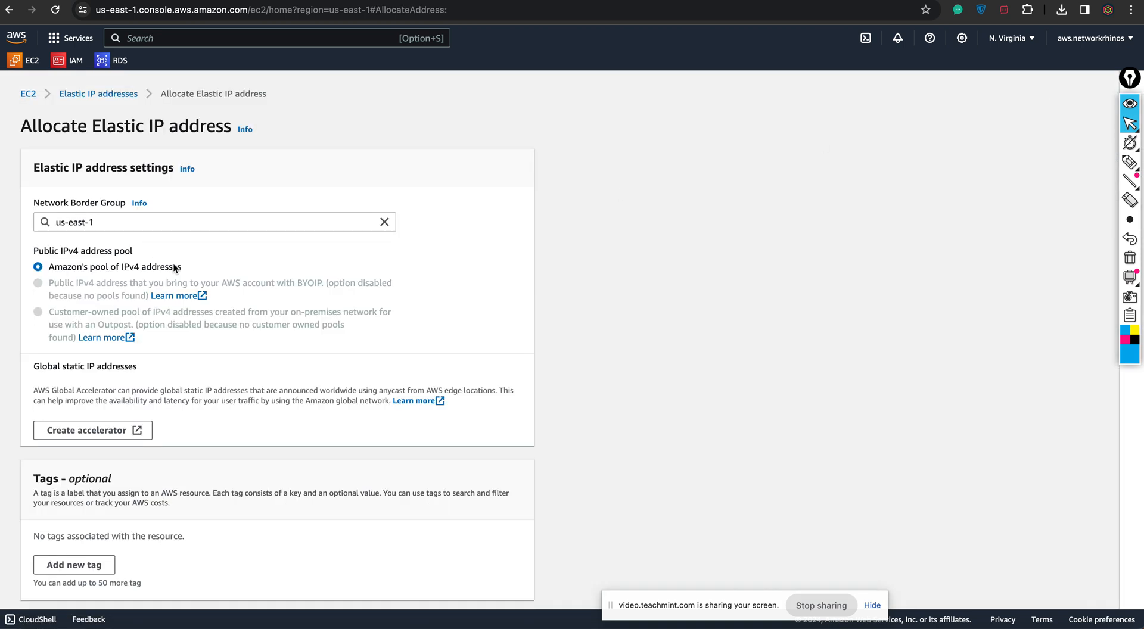
scroll(204, 329, "down", 1)
scroll(204, 328, "down", 1)
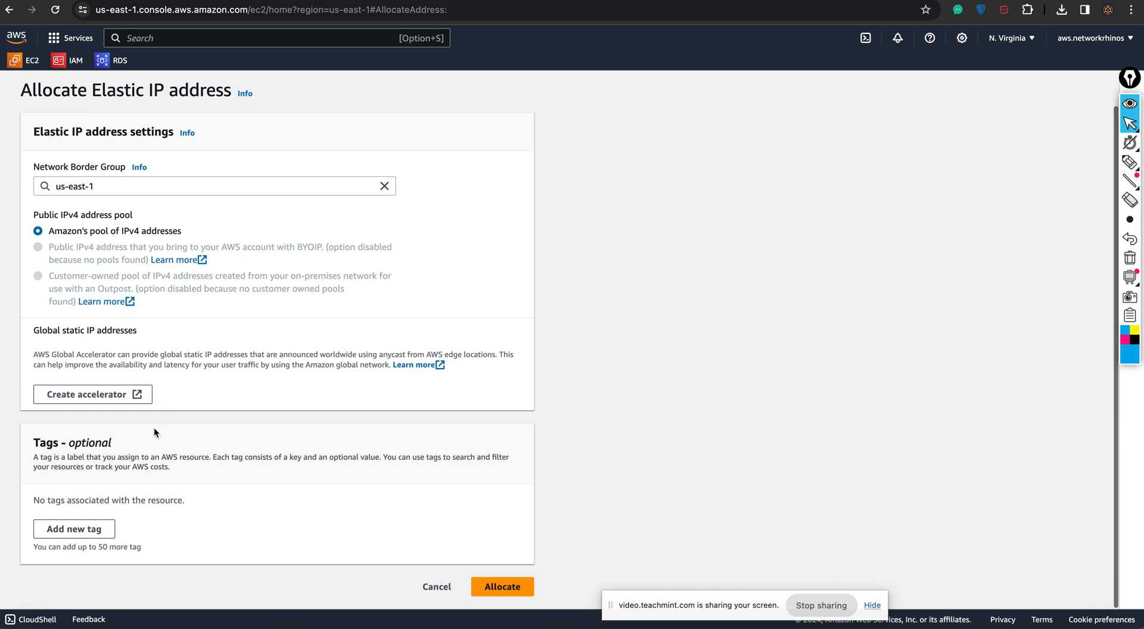
left_click(513, 591)
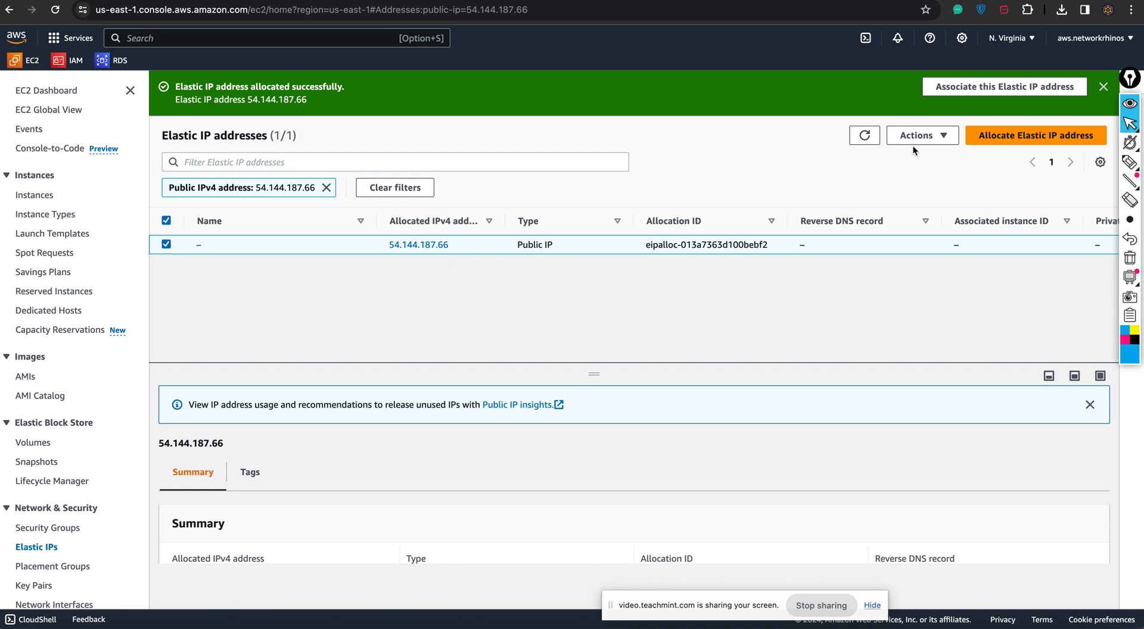
Step: Associate the newly allocated Elastic IP address with the running Network Rhinos Instance, using Instance as the resource type
left_click(930, 136)
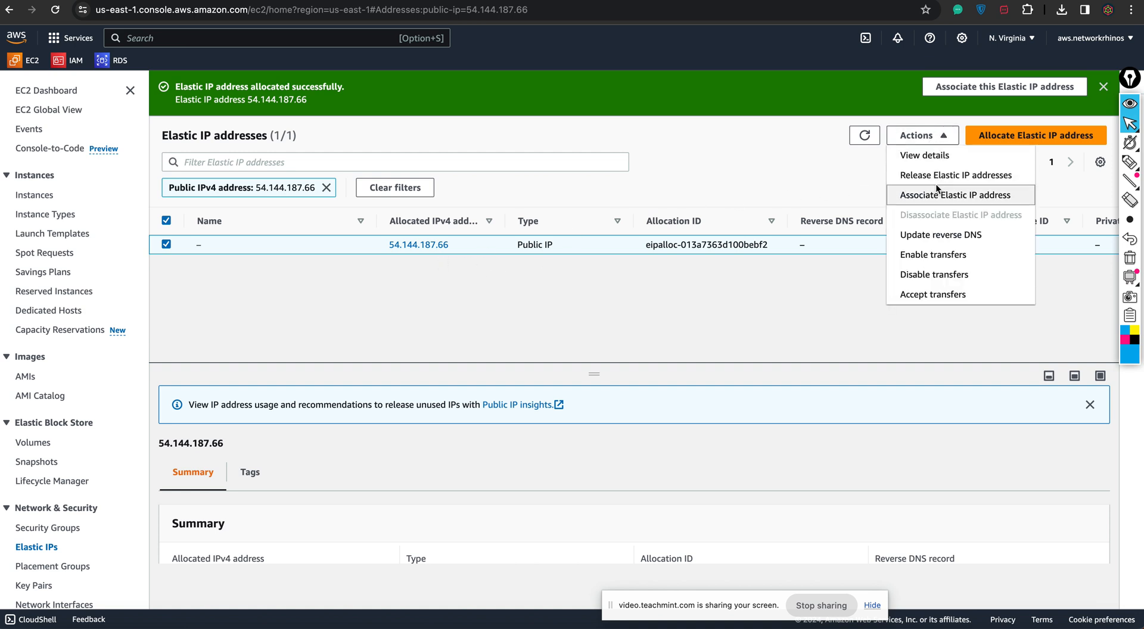
left_click(968, 199)
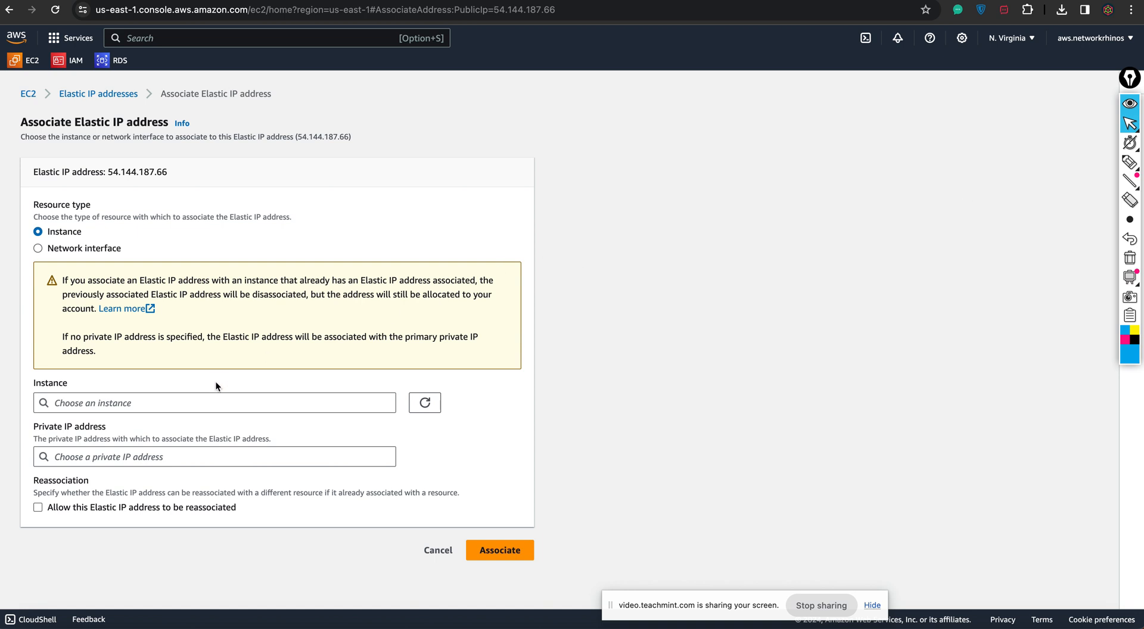
left_click(213, 403)
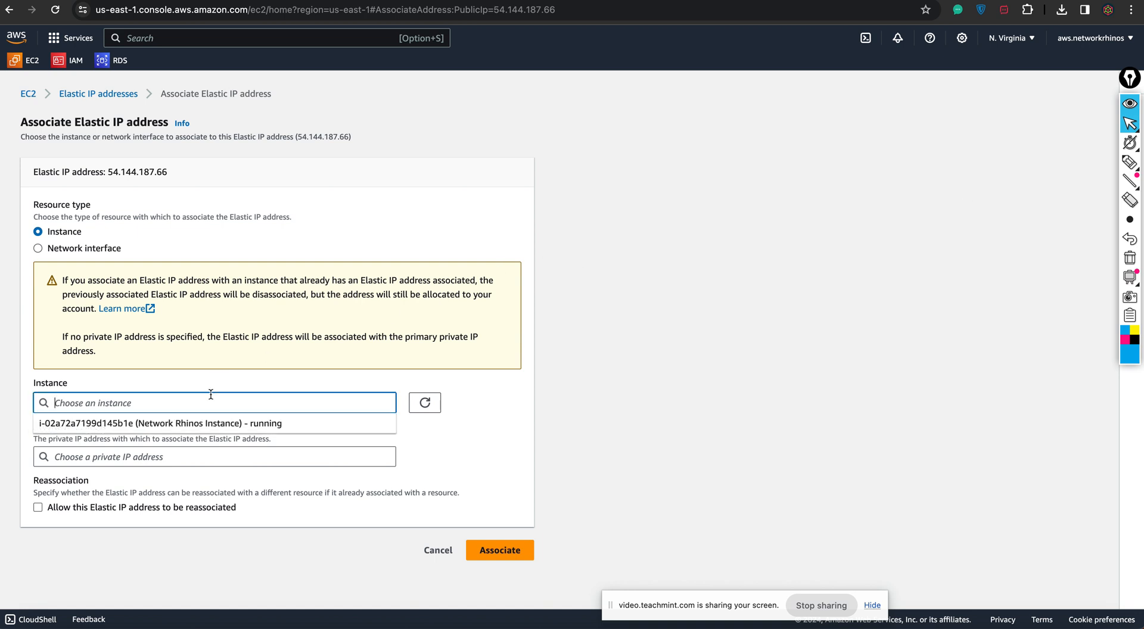
left_click(186, 425)
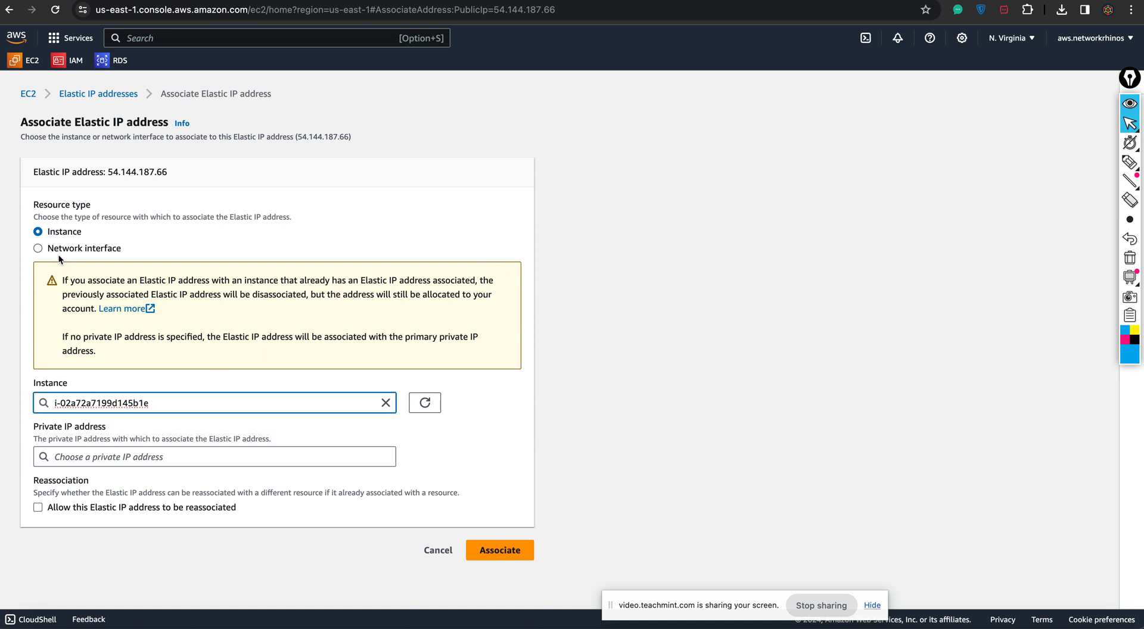
left_click(493, 552)
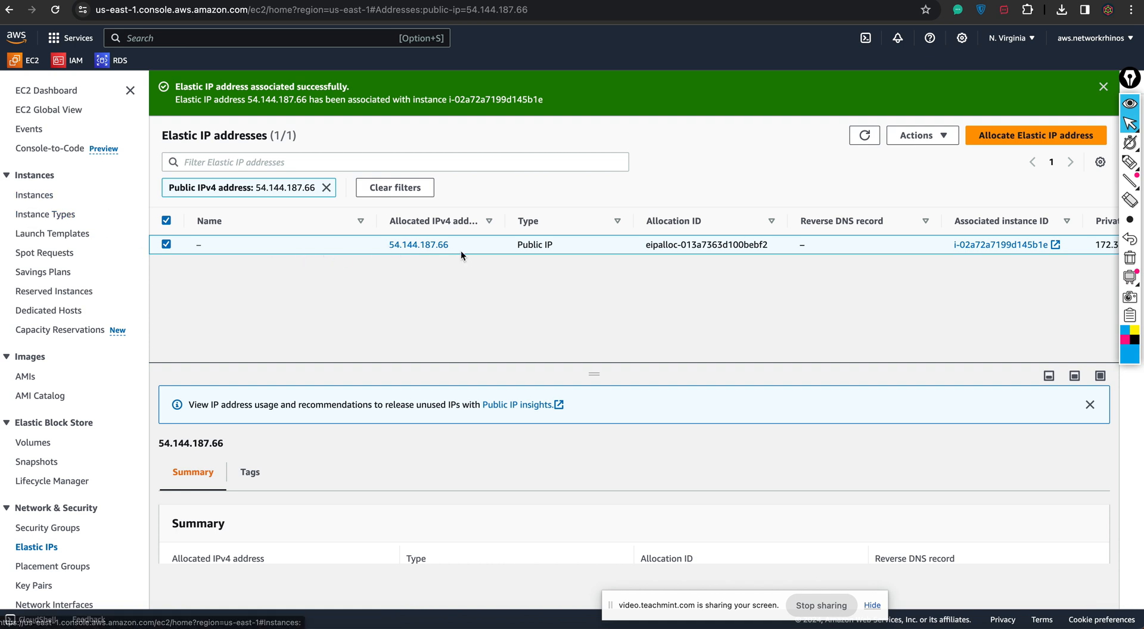
Step: Check the public IPv4 address in the details of Network Rhinos Instance
left_click(33, 195)
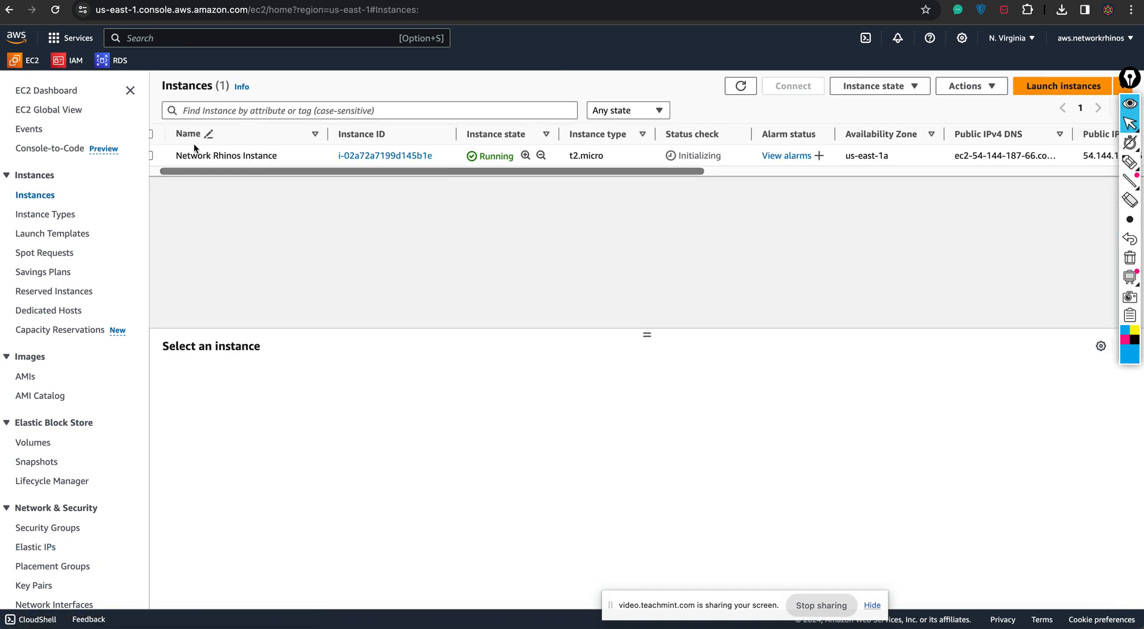
left_click(165, 155)
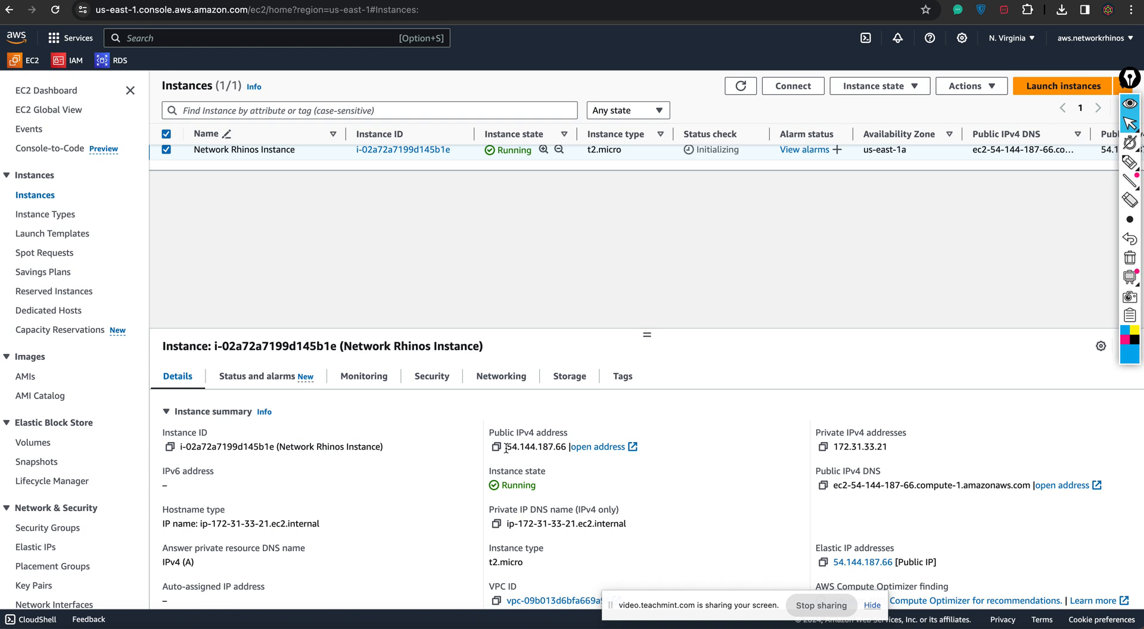
left_click_drag(506, 447, 556, 445)
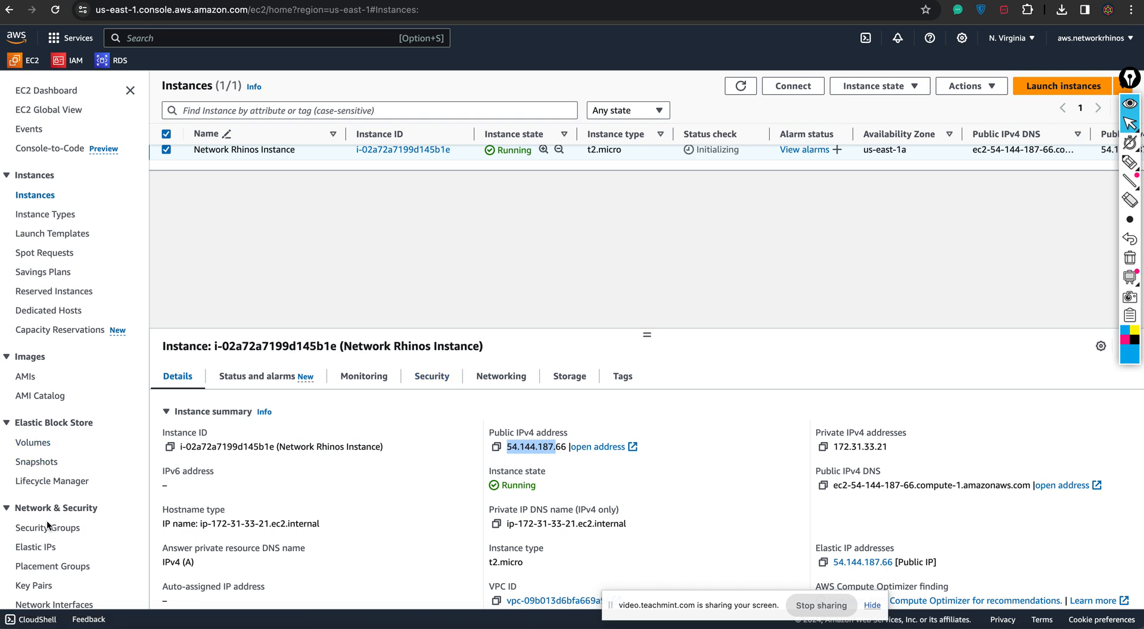
Step: Disassociate the Elastic IP address from Network Rhinos Instance
left_click(46, 550)
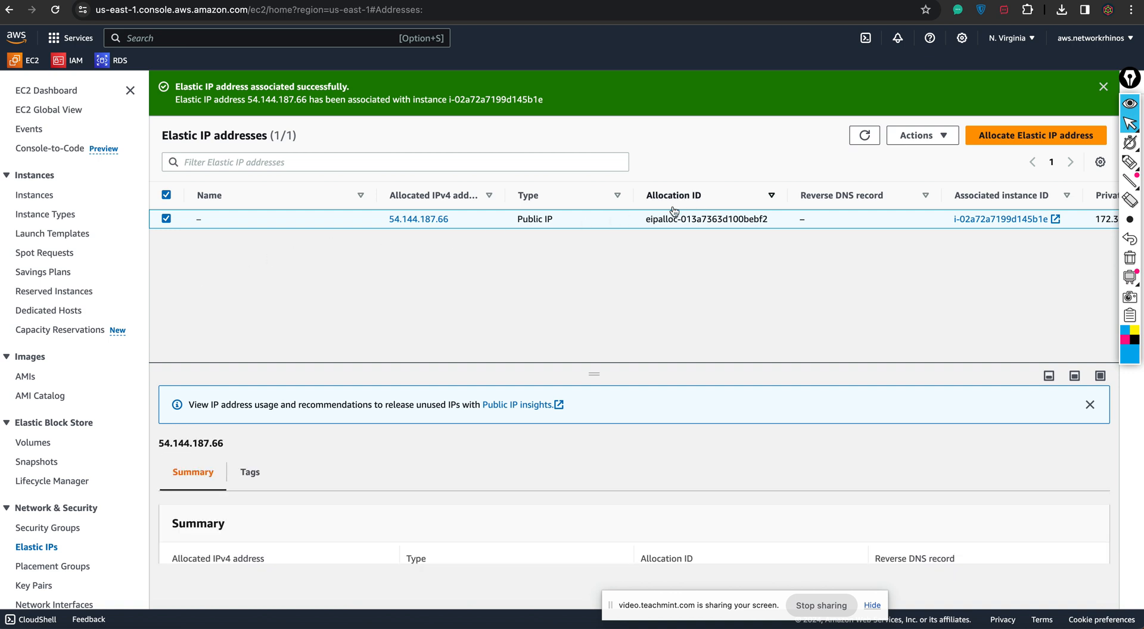
left_click(942, 137)
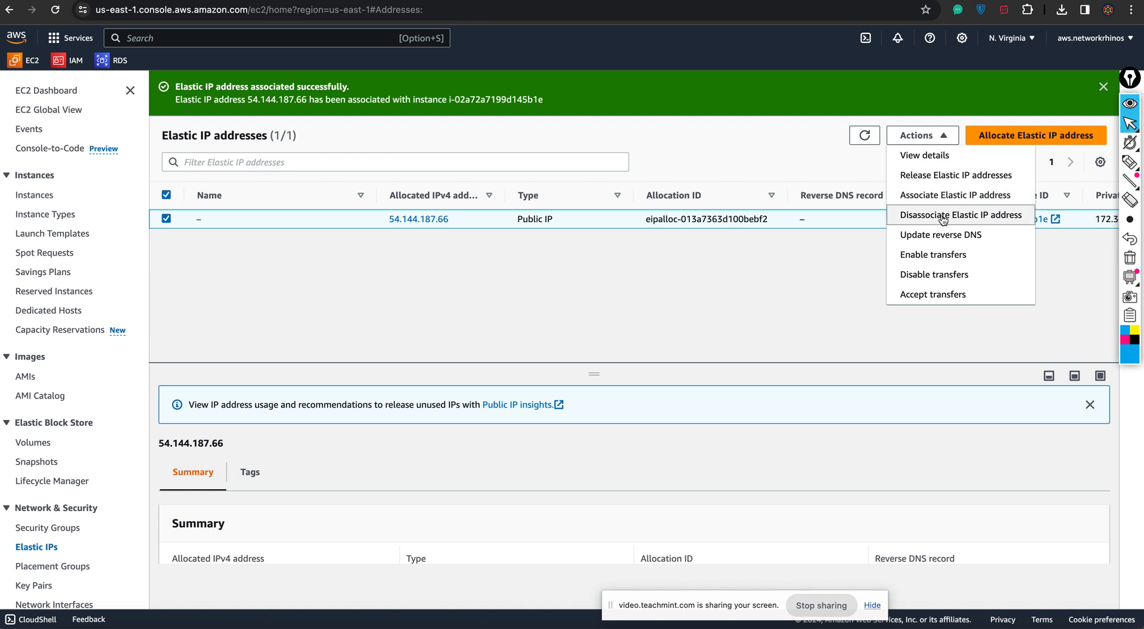
left_click(943, 217)
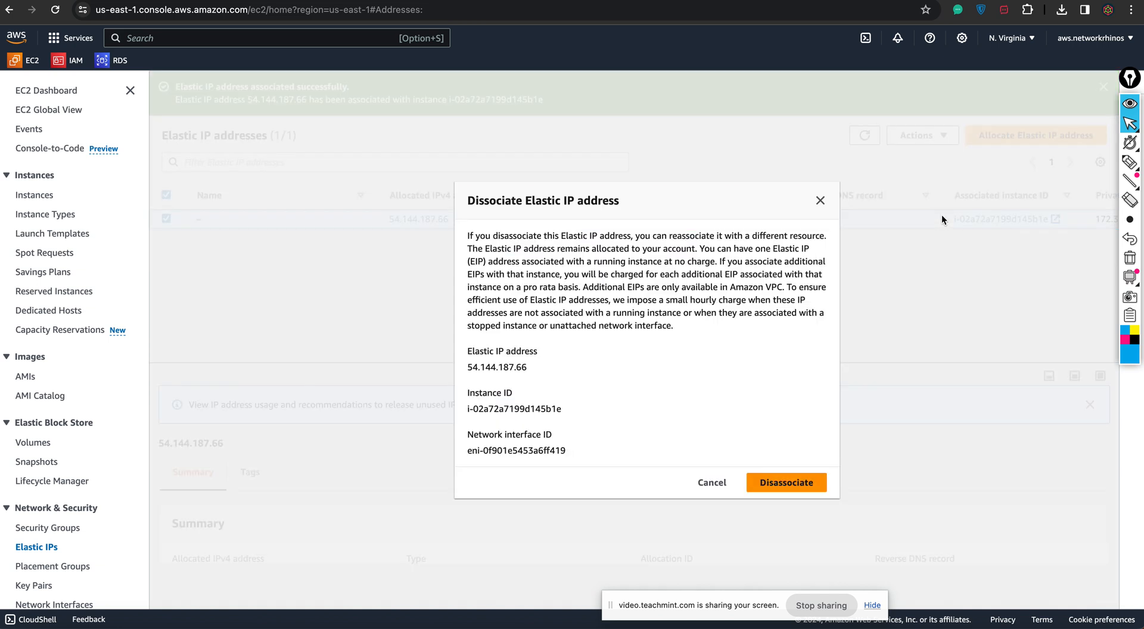
left_click(780, 486)
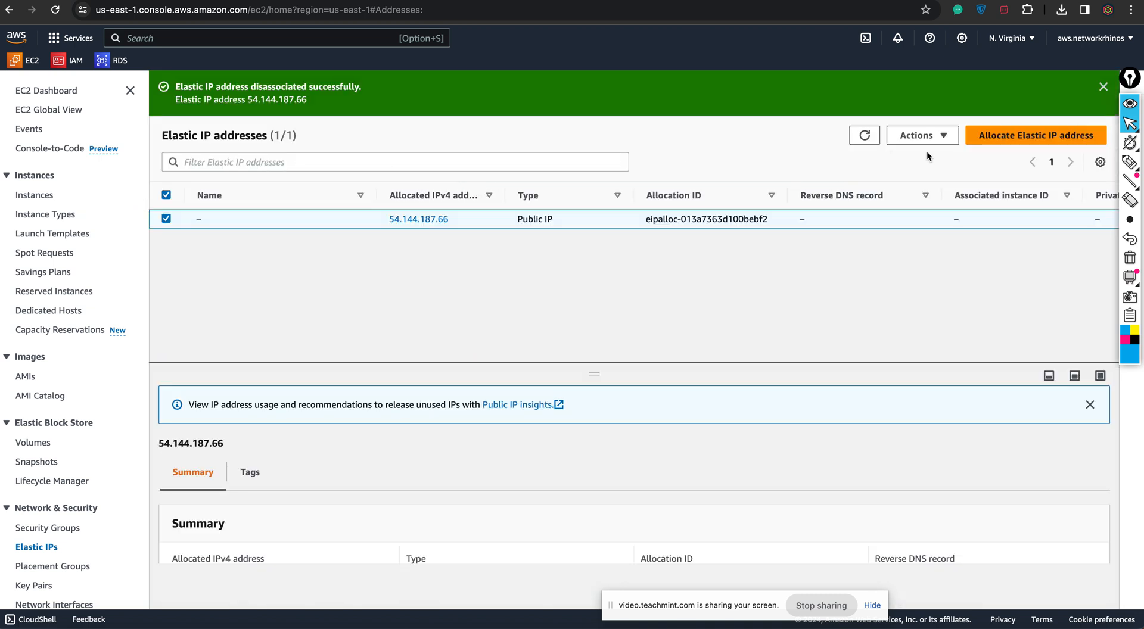
Step: Release the disassociated Elastic IP address from the account
left_click(939, 137)
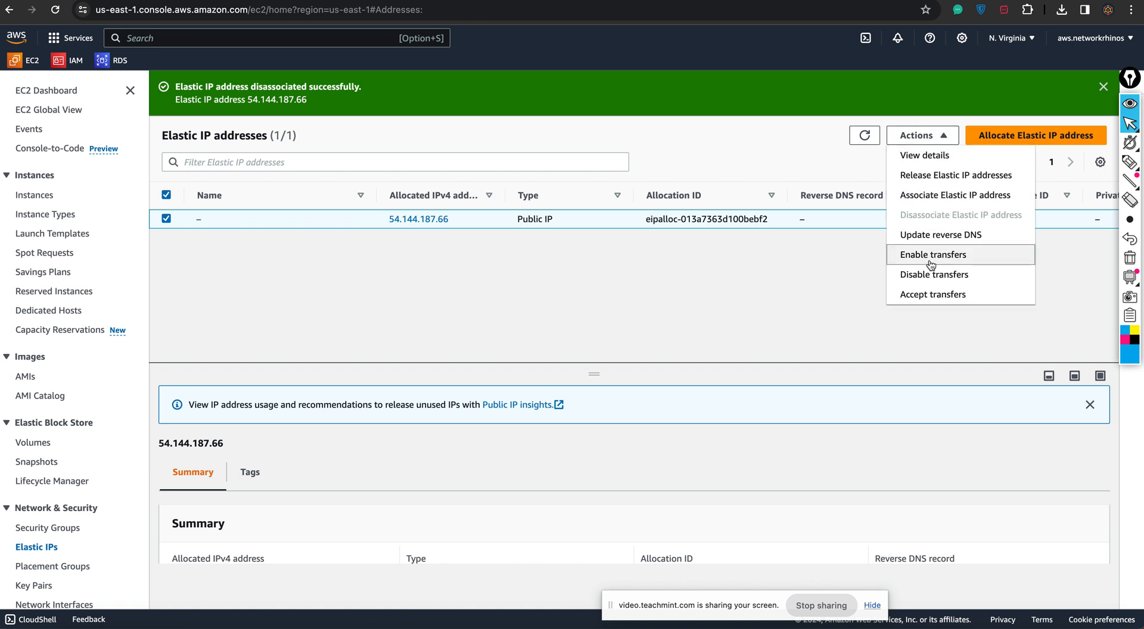
left_click(955, 176)
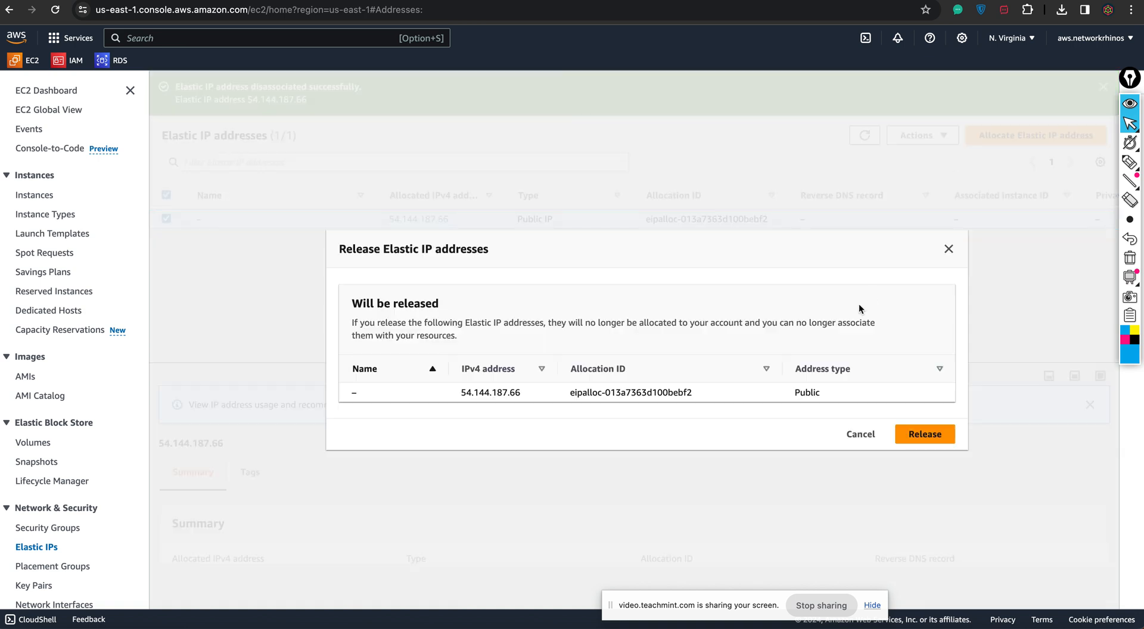
left_click(914, 428)
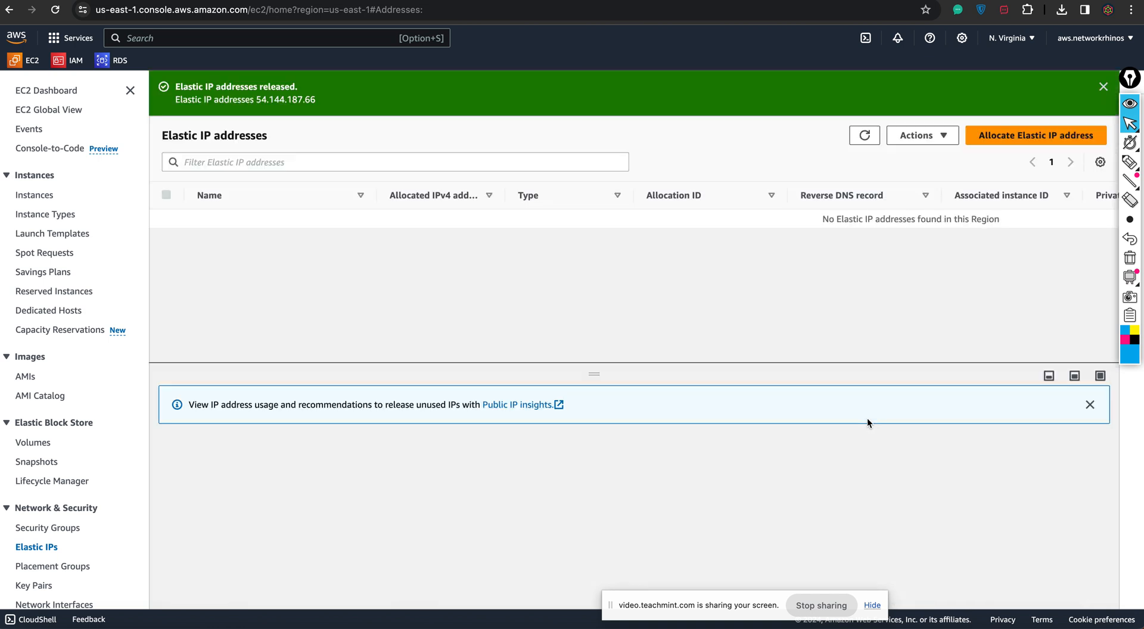
Step: Refresh the instances list and check the public IPv4 address of Network Rhinos Instance again
left_click(43, 196)
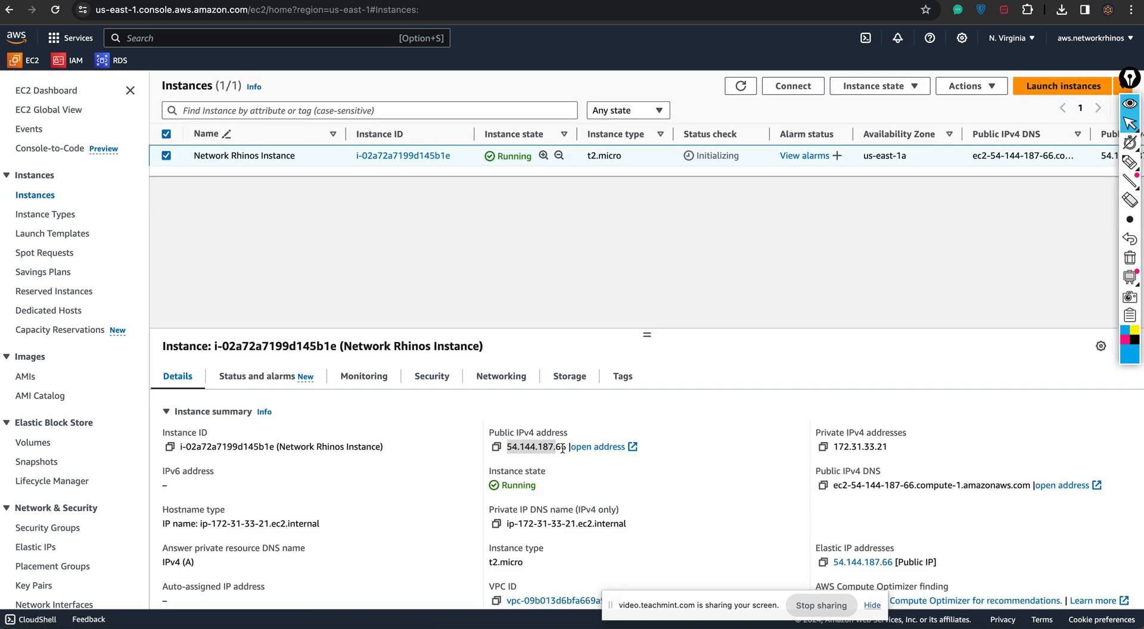
left_click(739, 87)
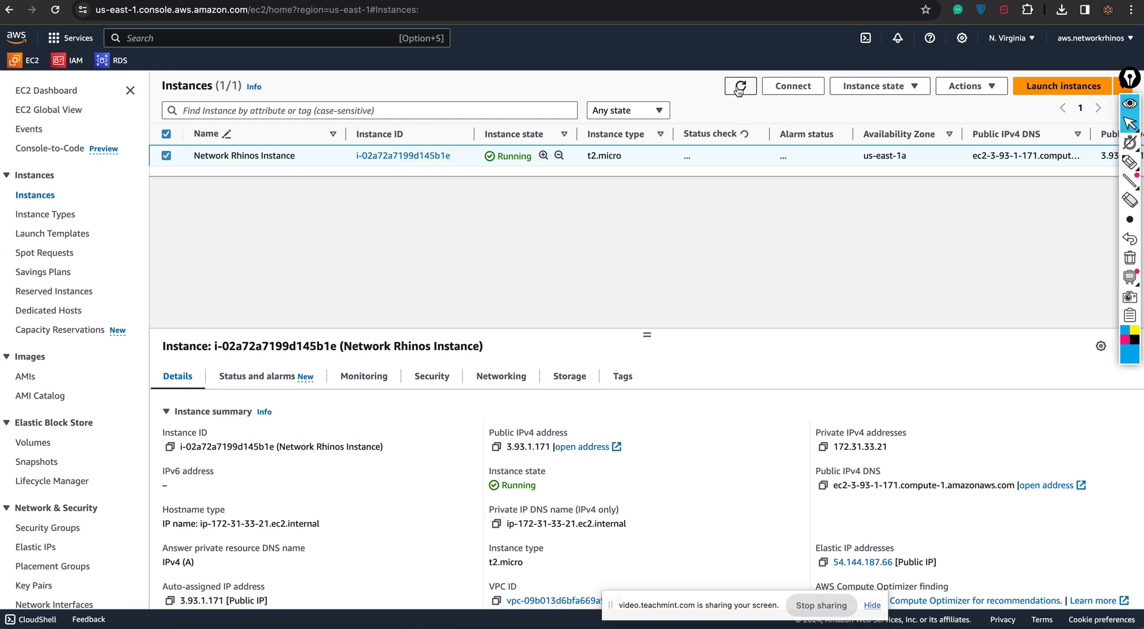
left_click_drag(506, 446, 549, 446)
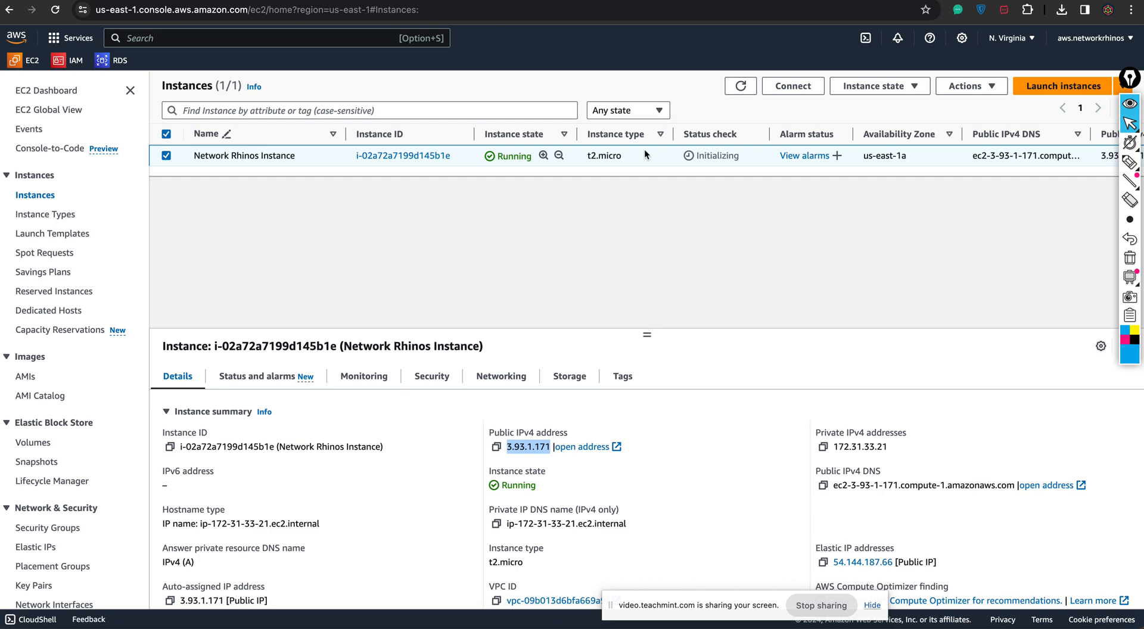
Step: Terminate Network Rhinos Instance and confirm the termination
left_click(884, 88)
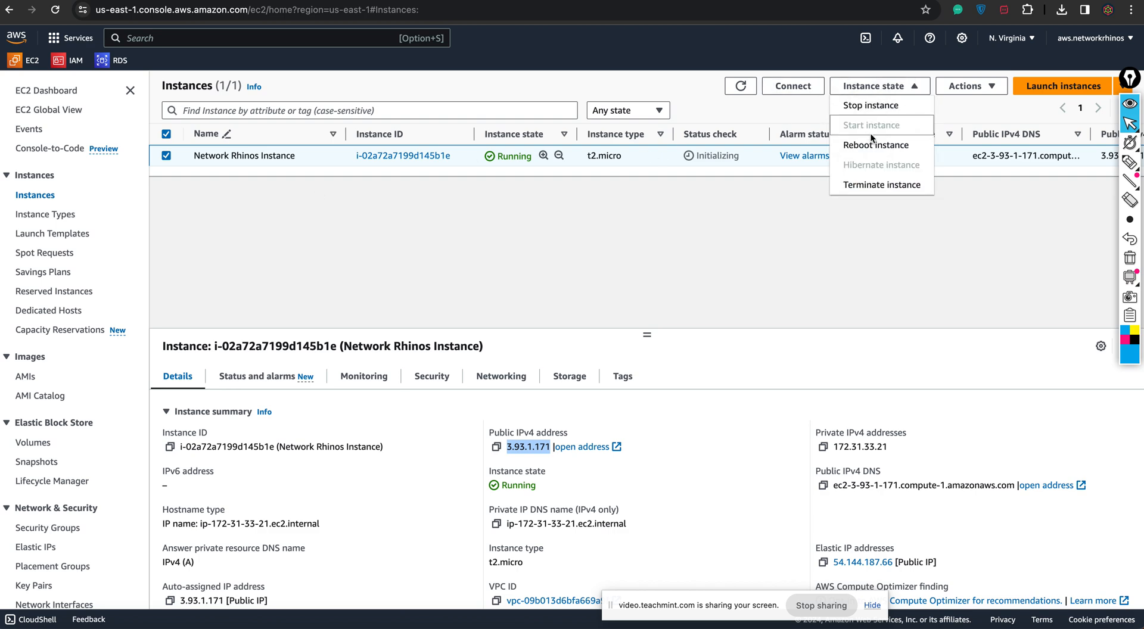
left_click(865, 183)
left_click(844, 438)
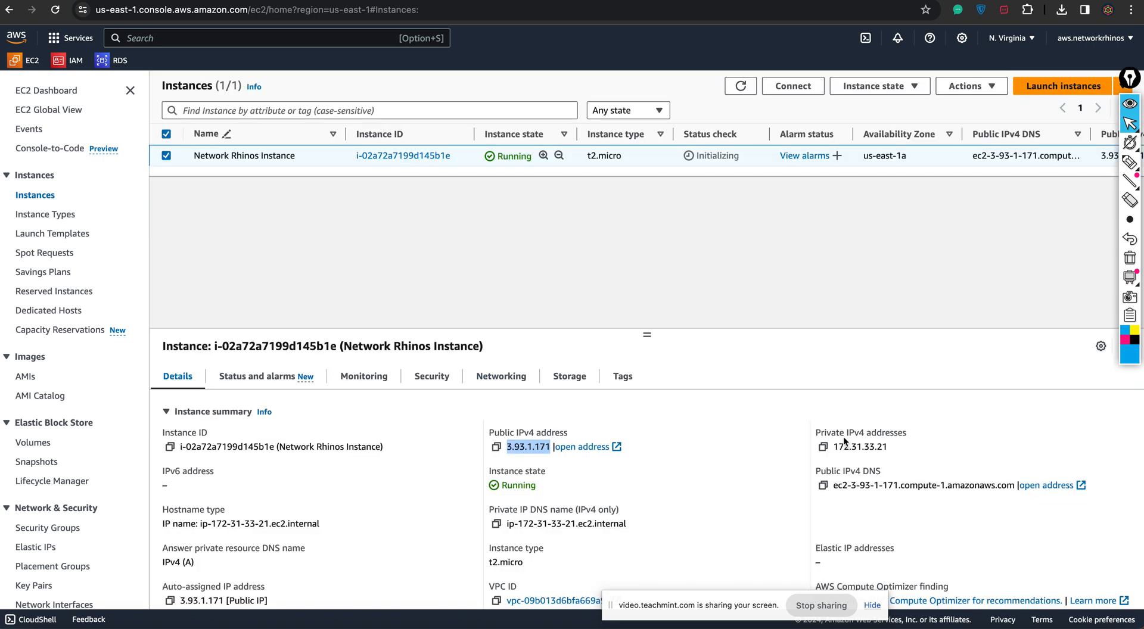